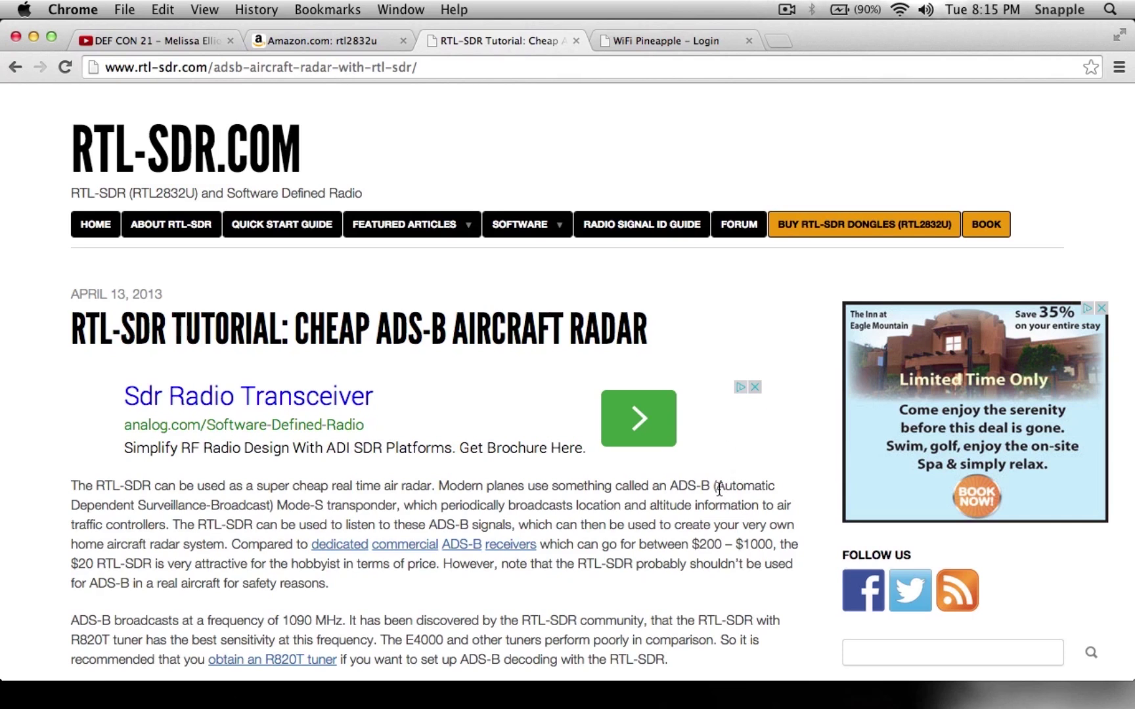
- Highlight the ADS-B definition, transponder broadcast, RTL2832U chip and 1090 MHz, then switch to the DEF CON 21 talk
{"action": "left_click_drag", "start_coordinate": [715, 486], "coordinate": [278, 507]}
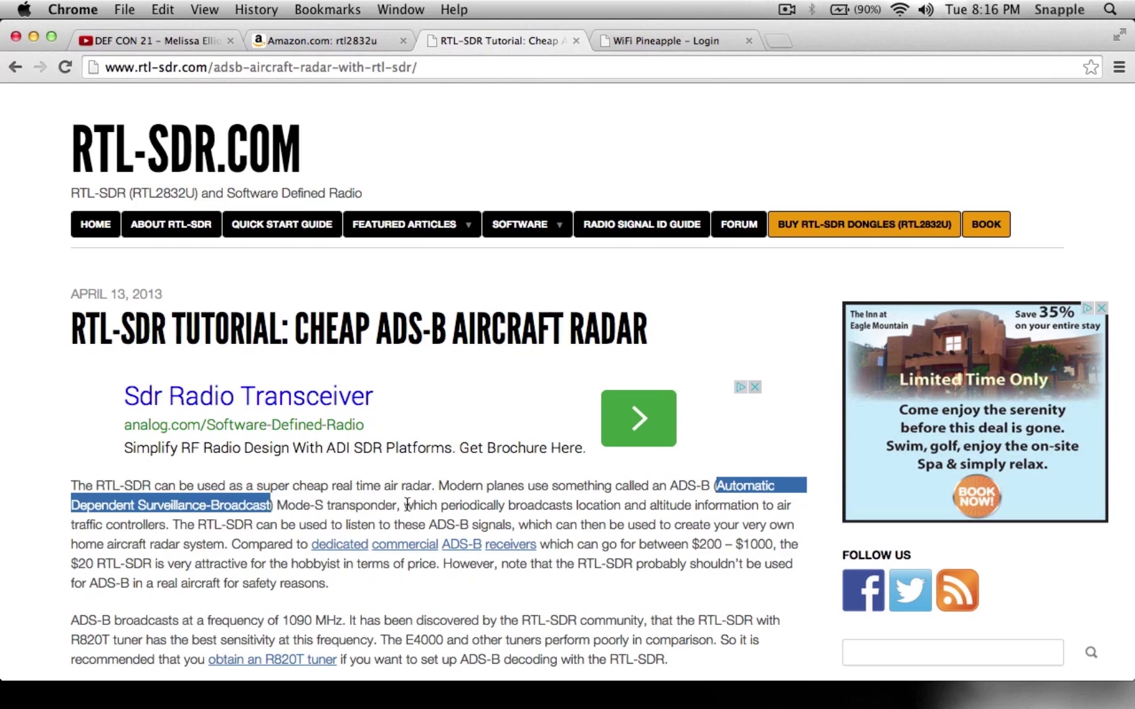
{"action": "left_click_drag", "start_coordinate": [408, 505], "coordinate": [165, 526]}
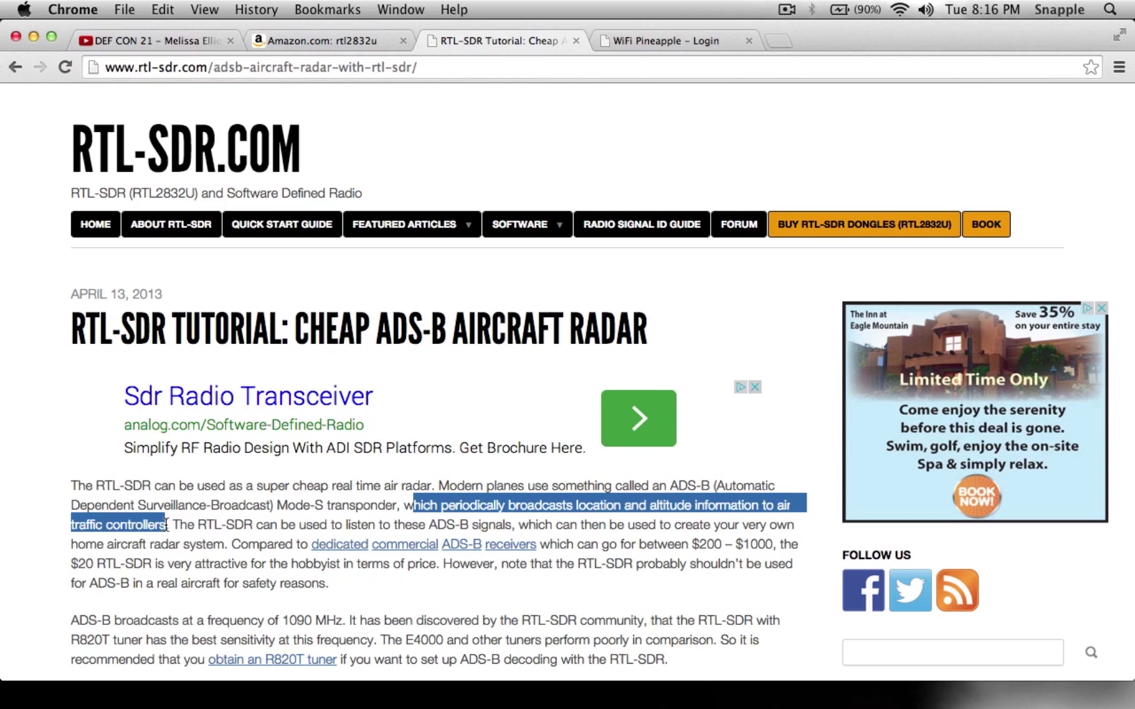
{"action": "left_click", "coordinate": [134, 192]}
{"action": "left_click_drag", "start_coordinate": [133, 191], "coordinate": [185, 195]}
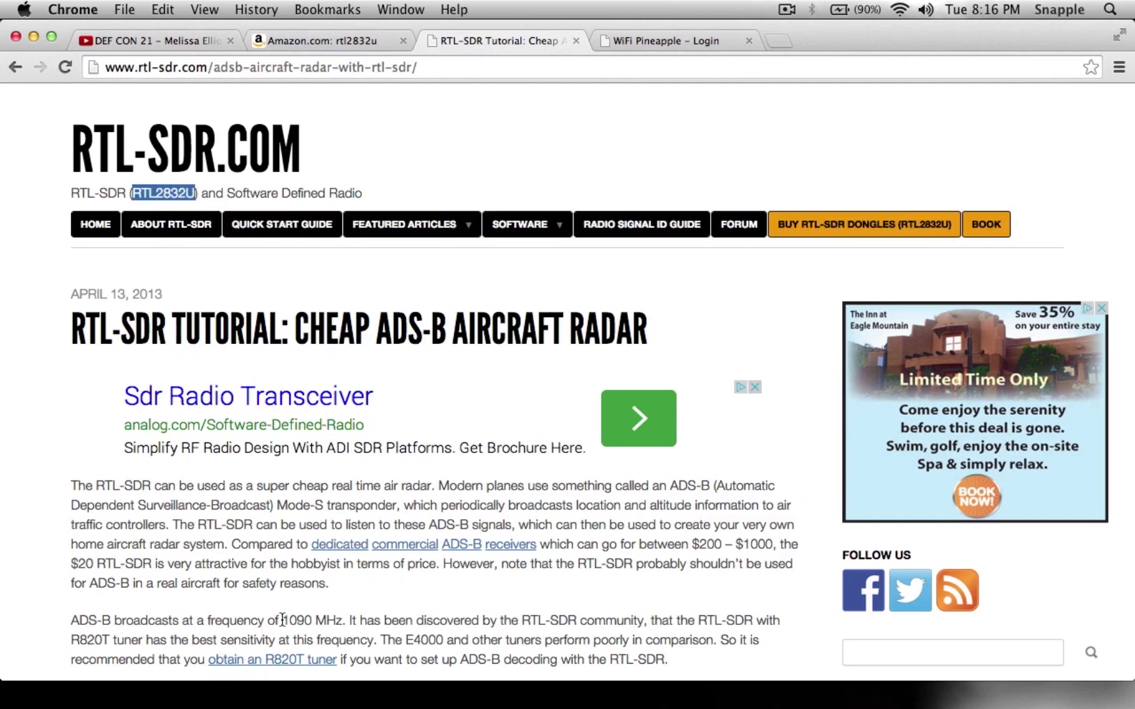
{"action": "left_click_drag", "start_coordinate": [282, 619], "coordinate": [342, 625]}
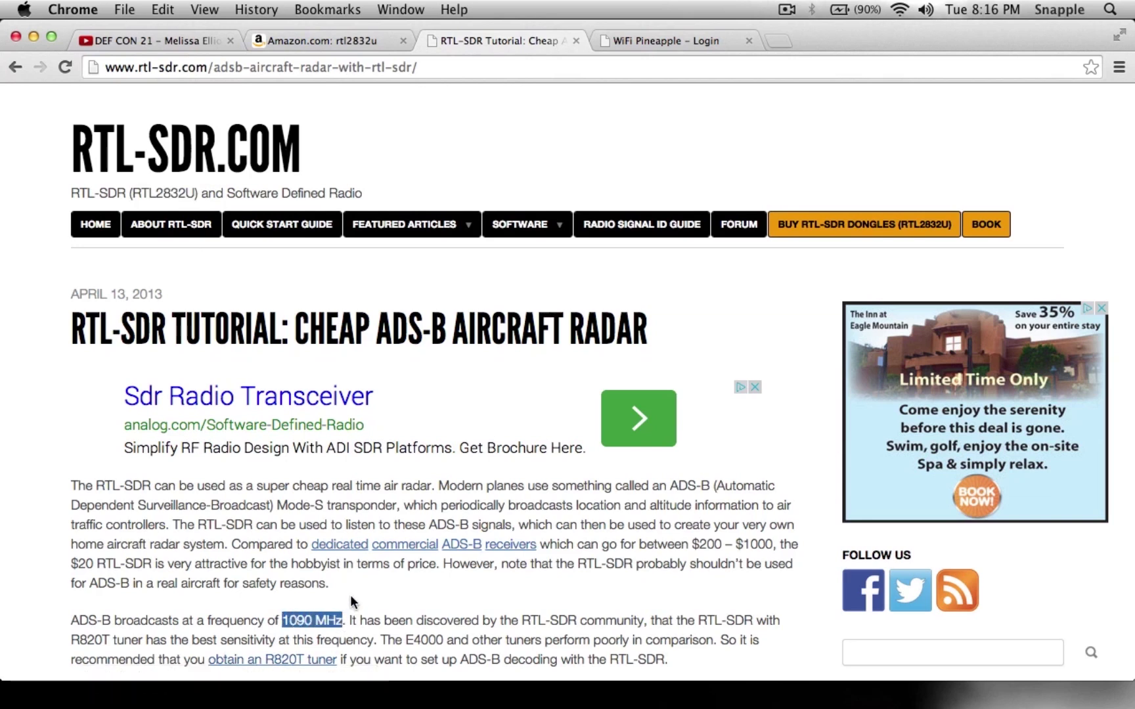
{"action": "left_click", "coordinate": [197, 39]}
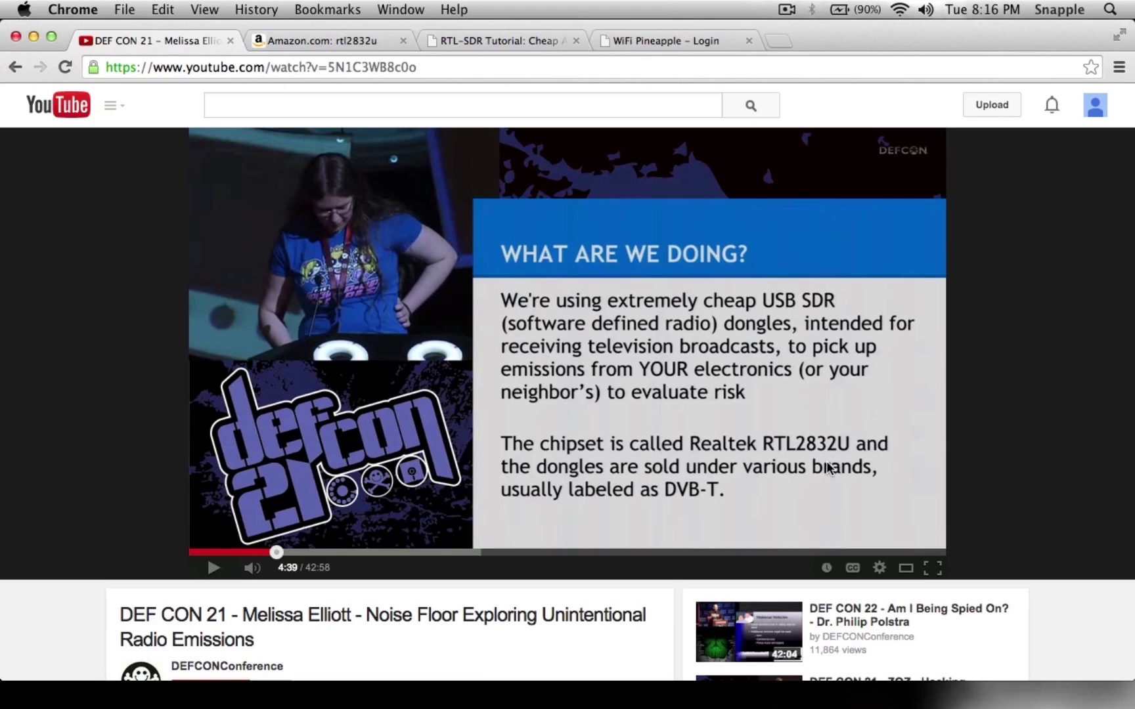
- Bring up the Amazon rtl2832u SDR dongle search results
{"action": "left_click", "coordinate": [350, 43]}
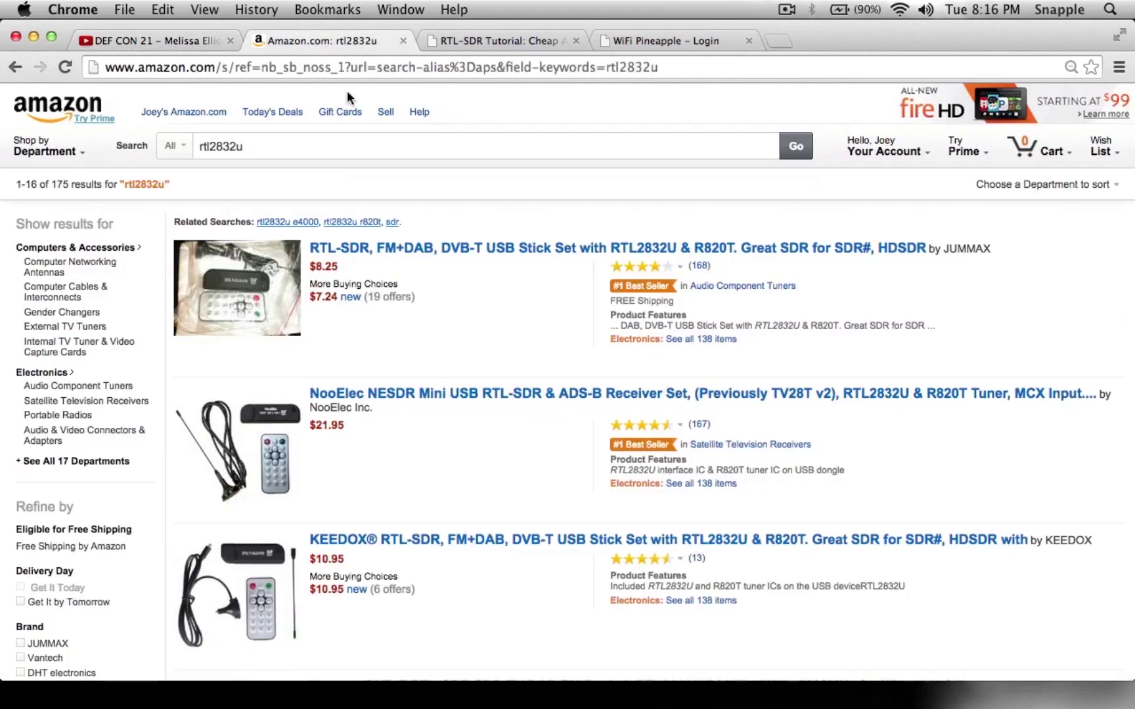
{"action": "scroll", "coordinate": [370, 372], "scroll_direction": "down", "scroll_amount": 2}
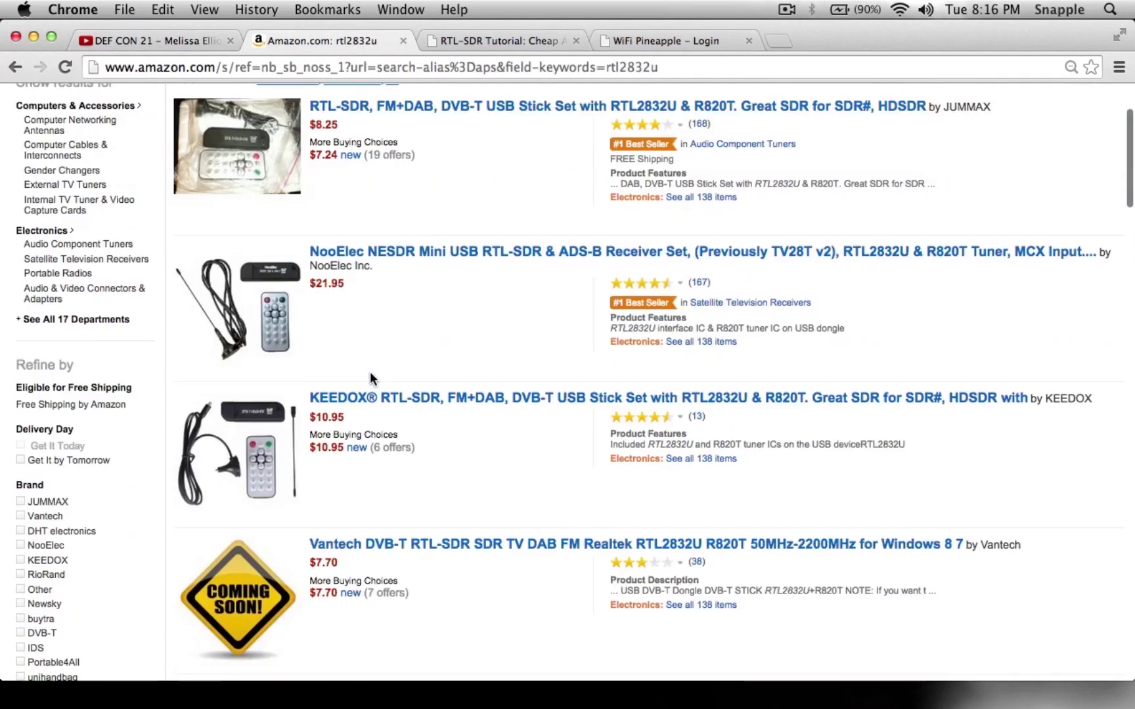
{"action": "scroll", "coordinate": [271, 363], "scroll_direction": "down", "scroll_amount": 3}
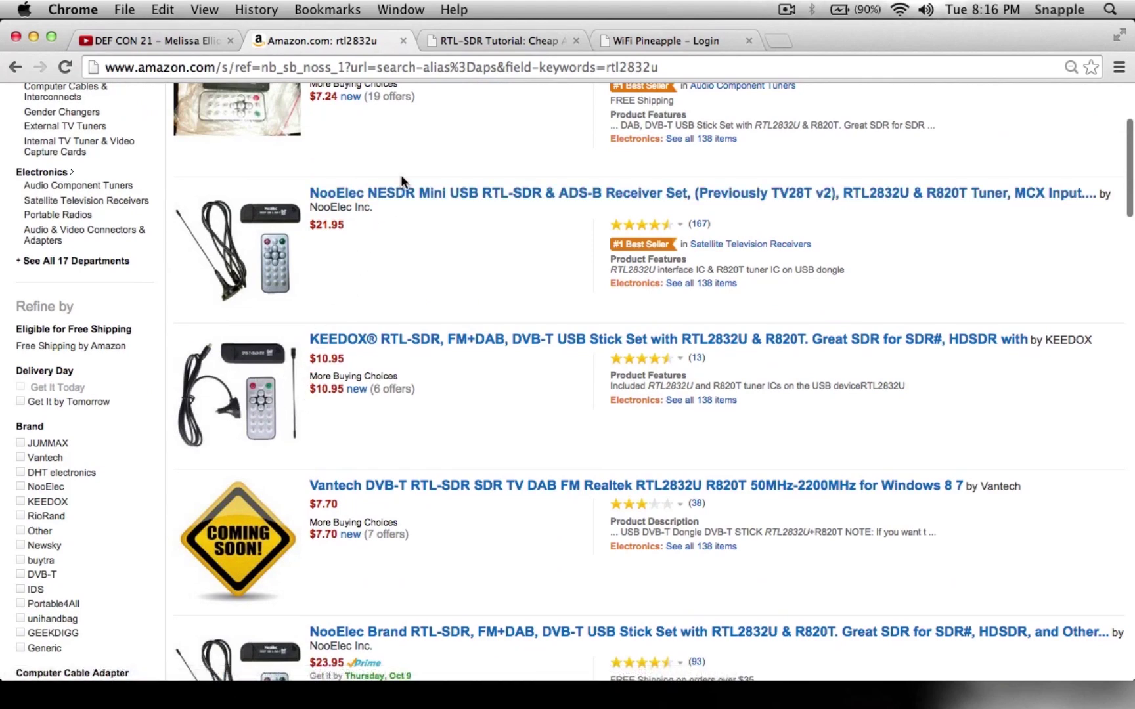
- Log in to the WiFi Pineapple as root and expand the Network tile
{"action": "left_click", "coordinate": [627, 43]}
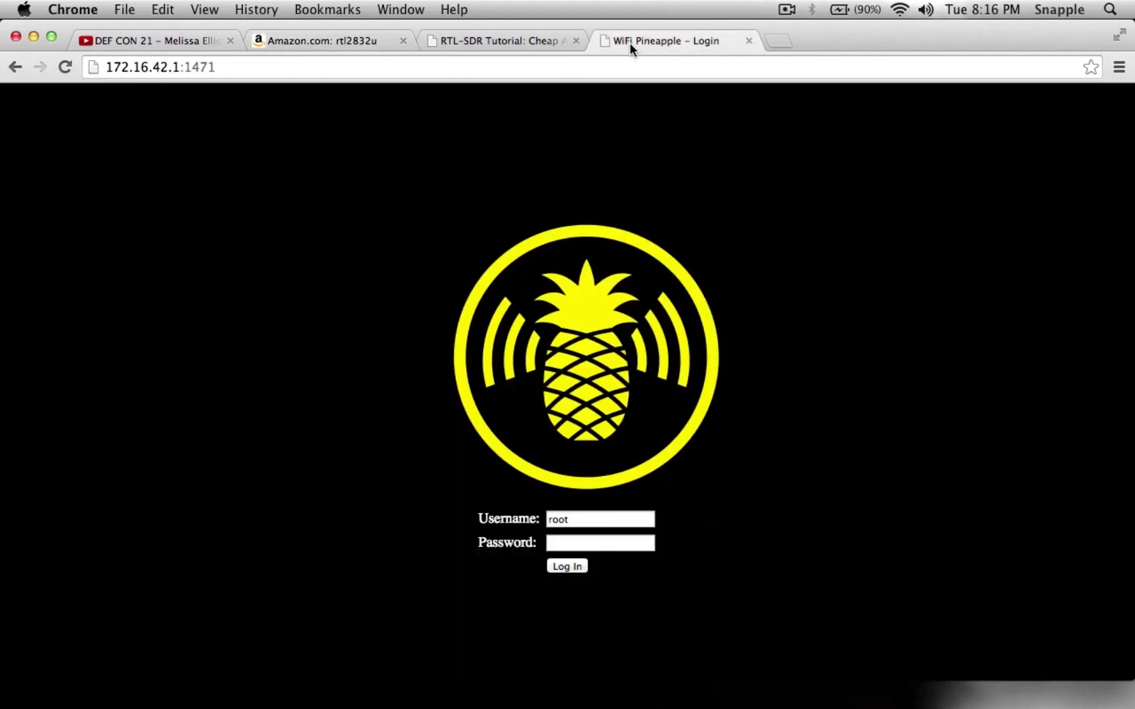
{"action": "left_click", "coordinate": [608, 543]}
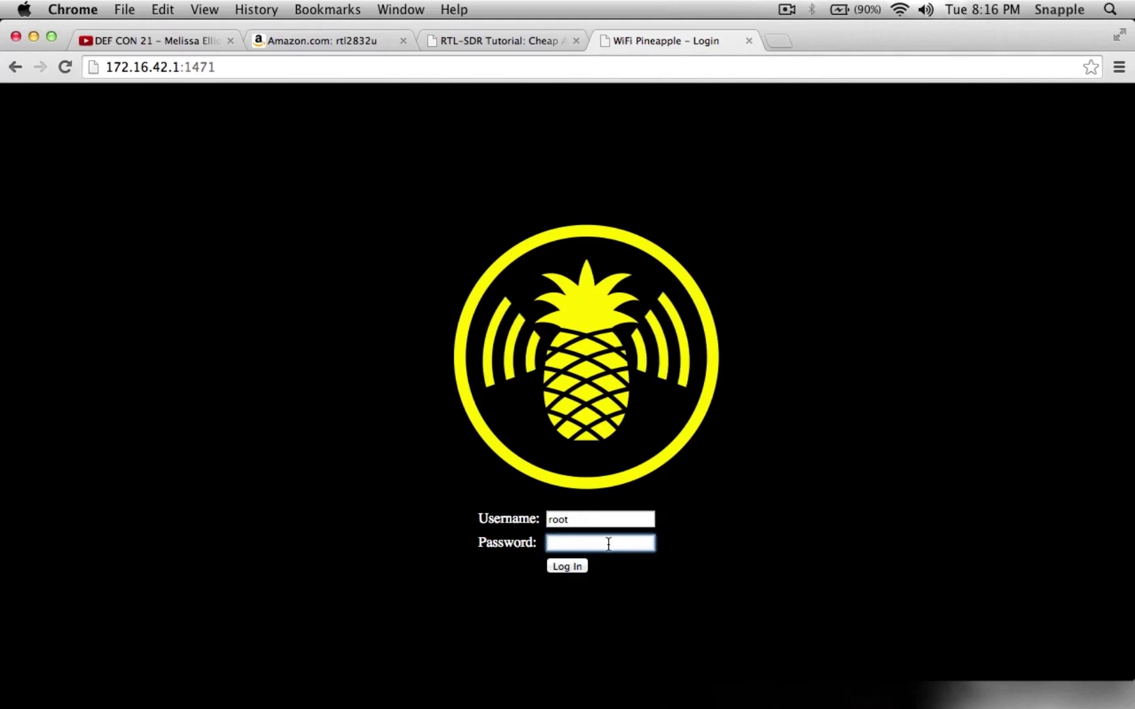
{"action": "key", "text": "Return"}
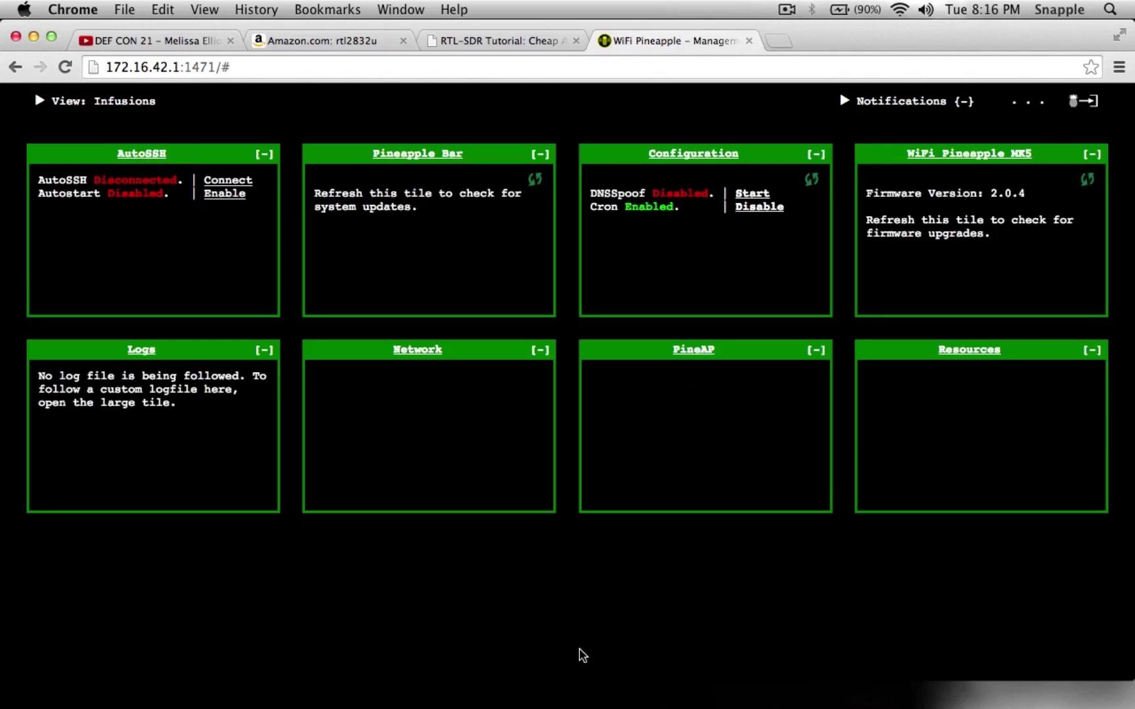
{"action": "left_click", "coordinate": [433, 352]}
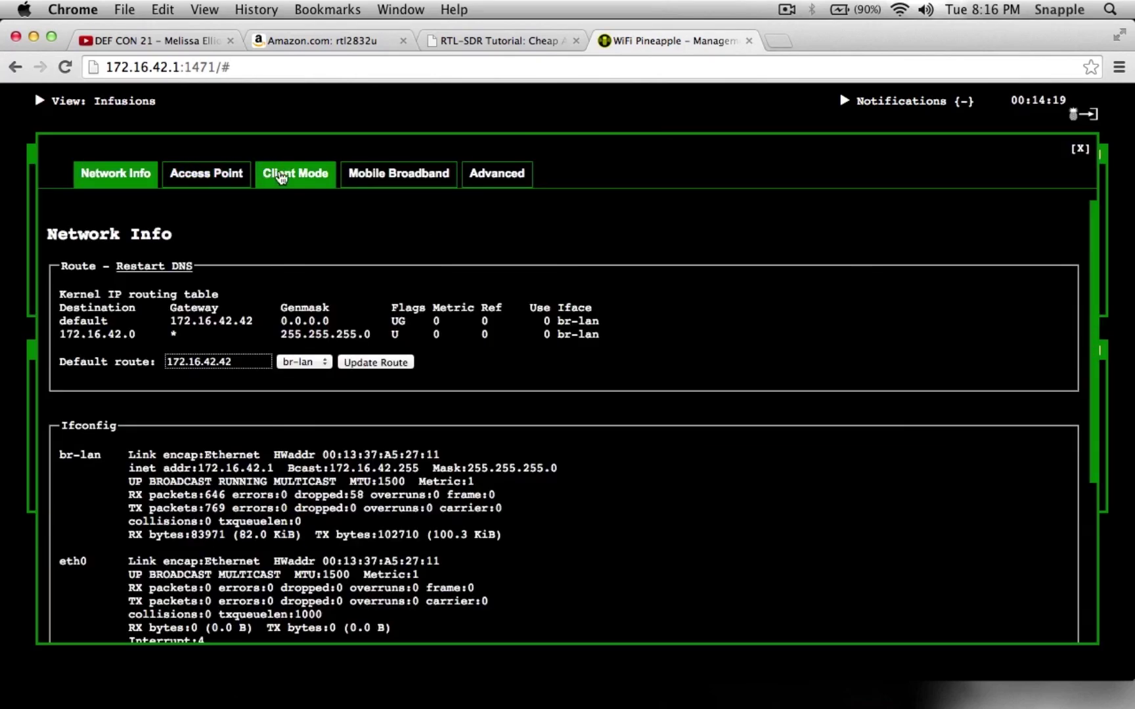
- In Client Mode, scan and connect wlan1 to the WPA2 network Hacked Existence with its key
{"action": "left_click", "coordinate": [286, 177]}
{"action": "left_click", "coordinate": [216, 253]}
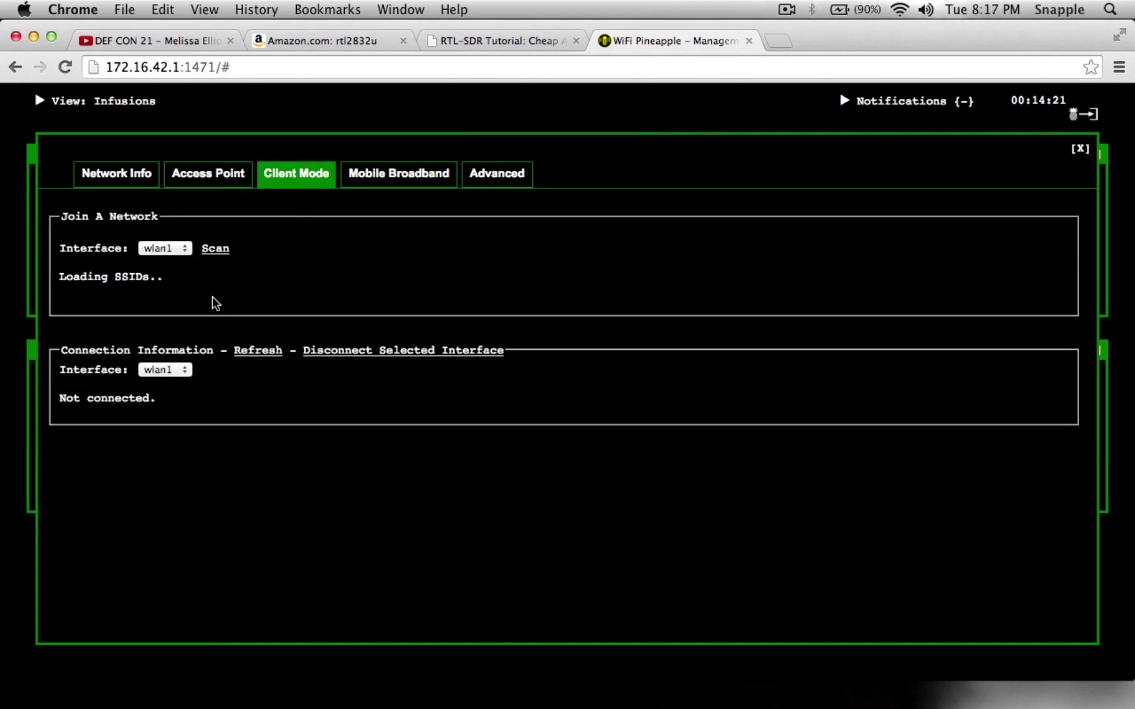
{"action": "left_click", "coordinate": [177, 279]}
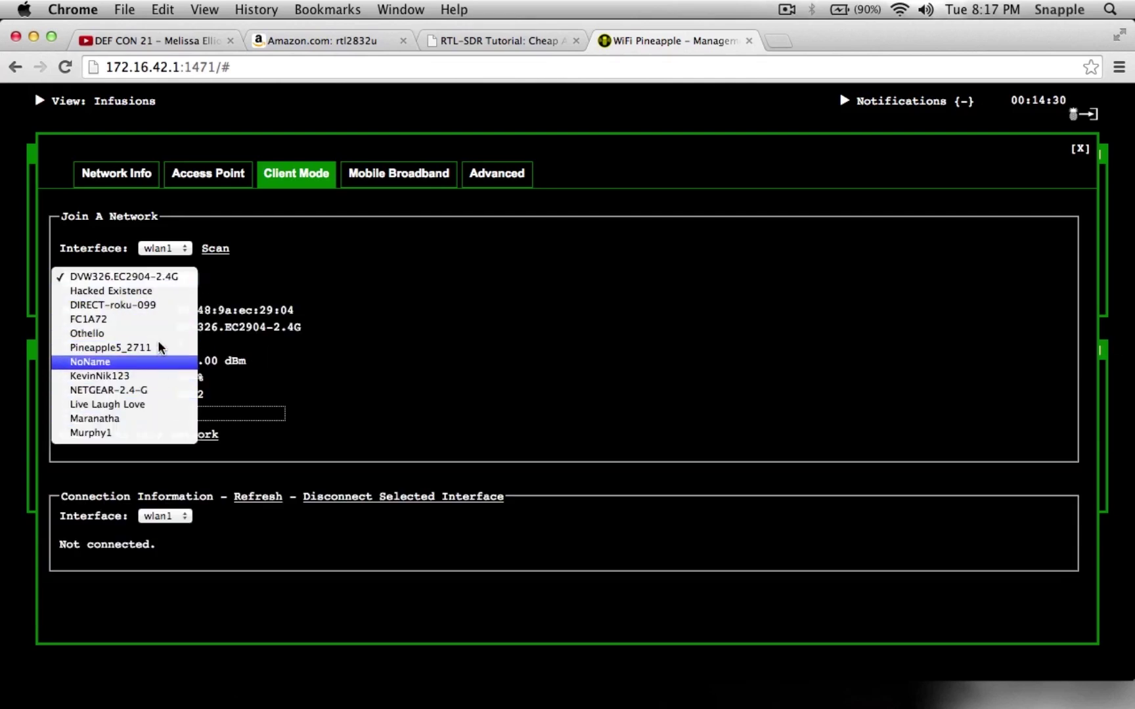
{"action": "left_click", "coordinate": [165, 291]}
{"action": "left_click", "coordinate": [211, 411]}
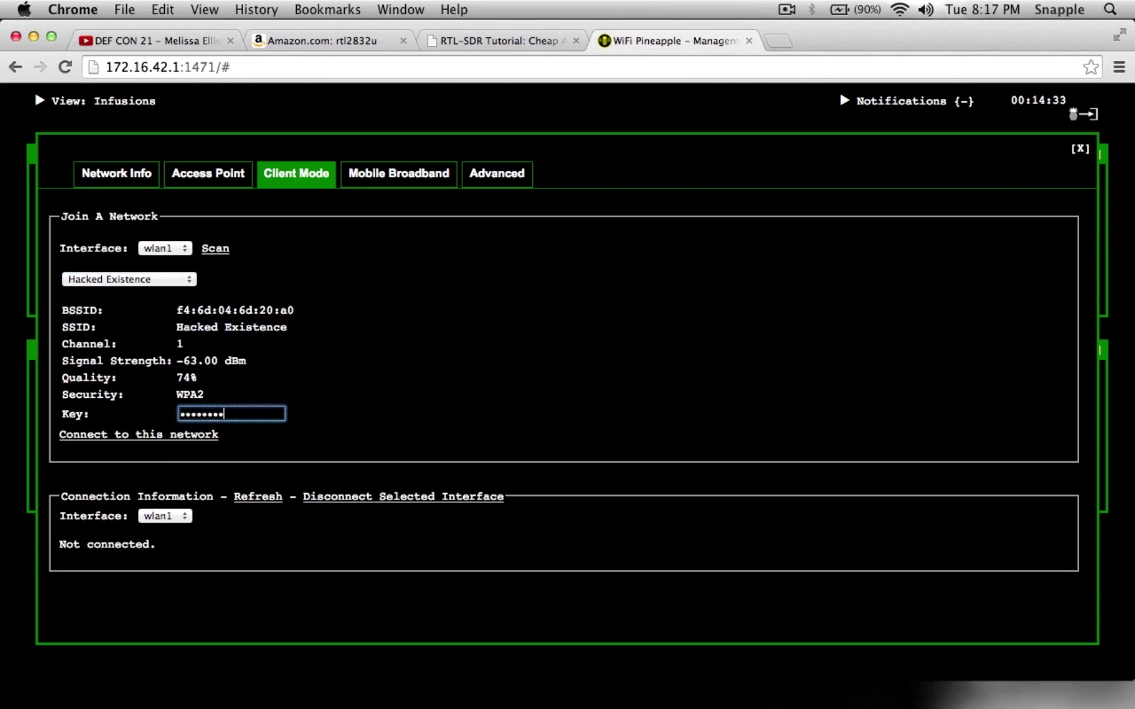
{"action": "left_click", "coordinate": [180, 436]}
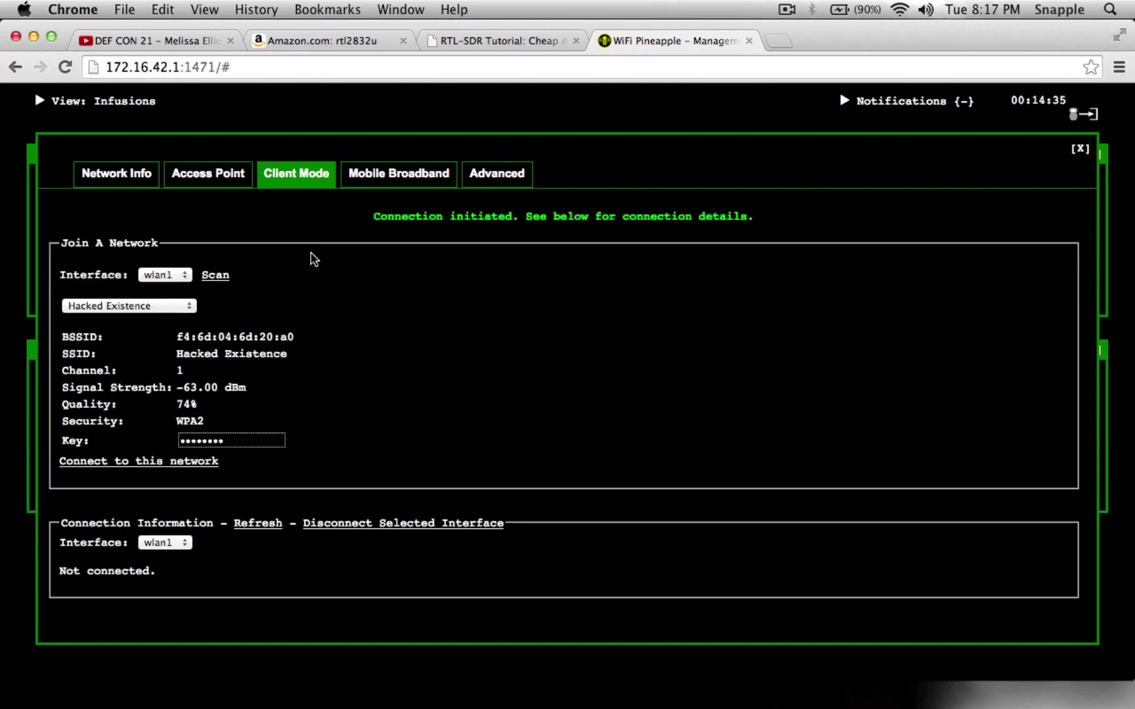
- Find the adsbtracker infusion in Pineapple Bar's available user infusions
{"action": "left_click", "coordinate": [1080, 151]}
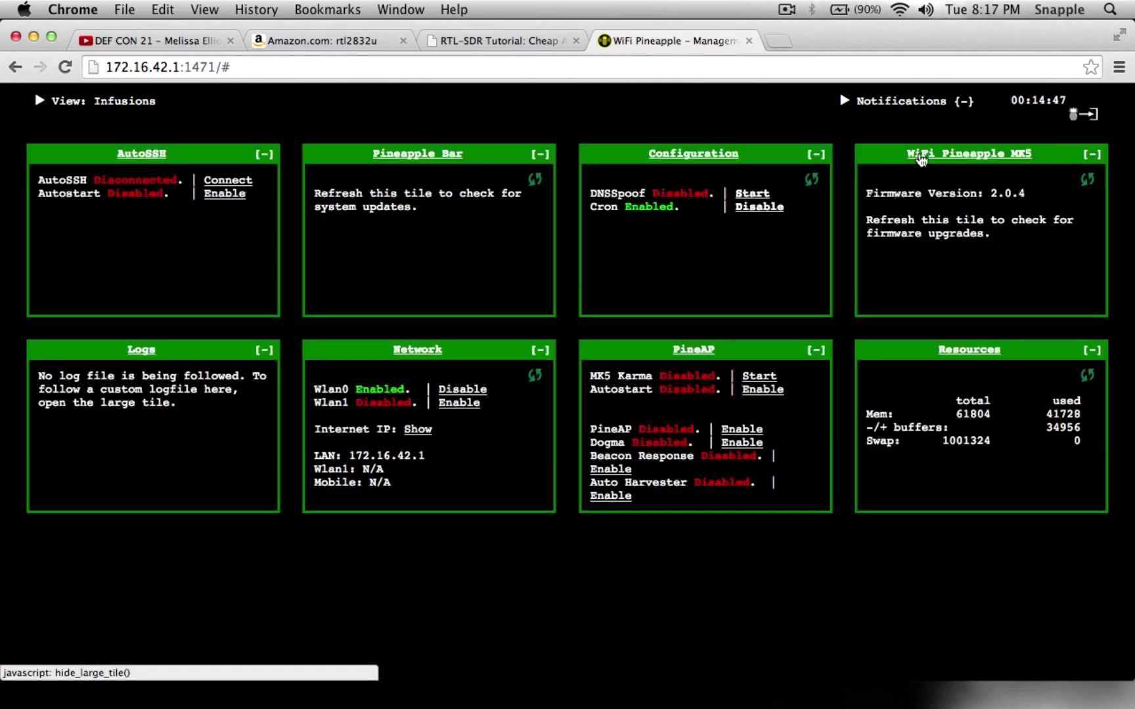
{"action": "left_click", "coordinate": [415, 155]}
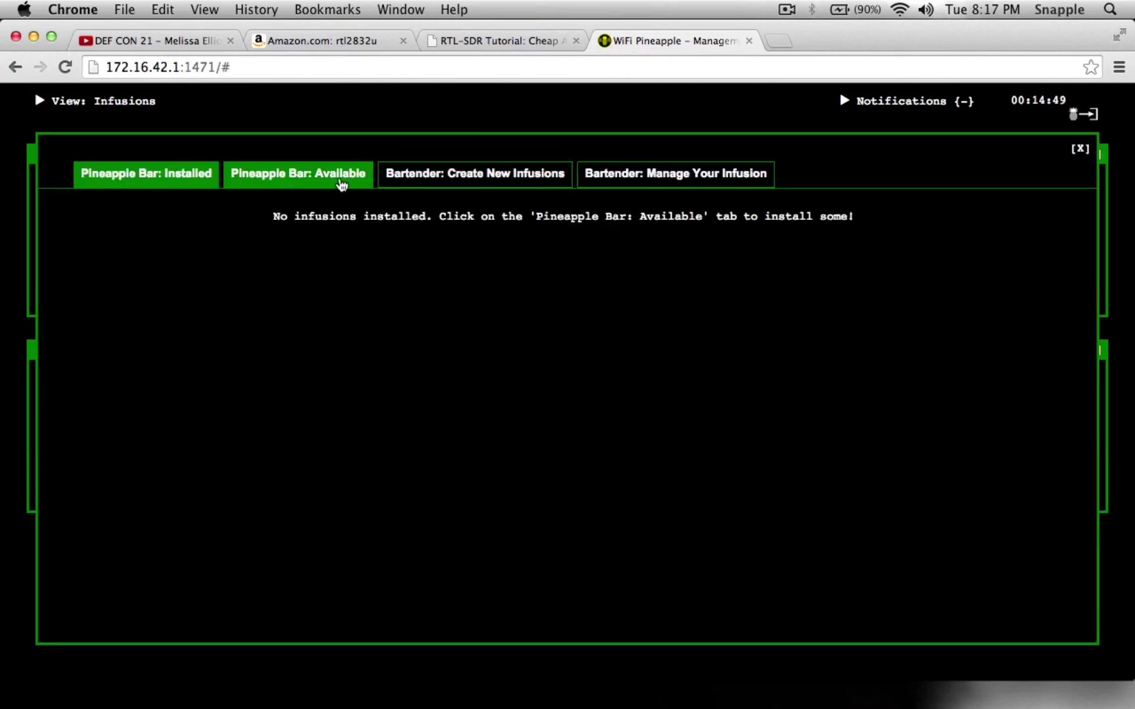
{"action": "left_click", "coordinate": [341, 184]}
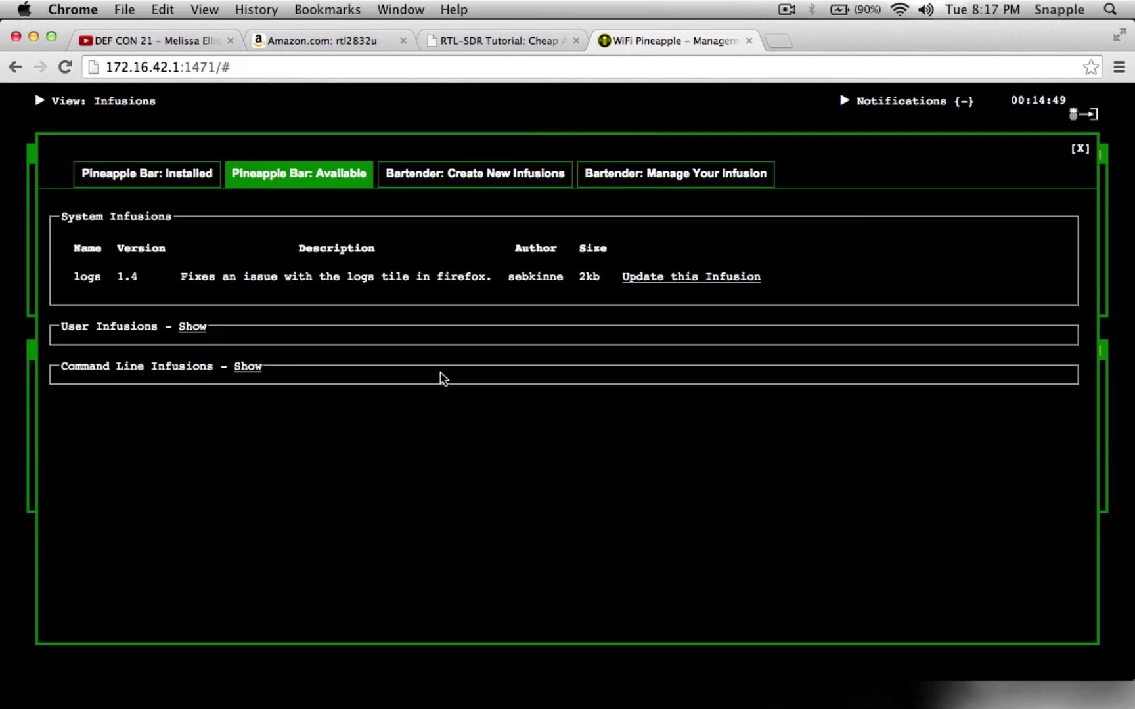
{"action": "left_click", "coordinate": [200, 330]}
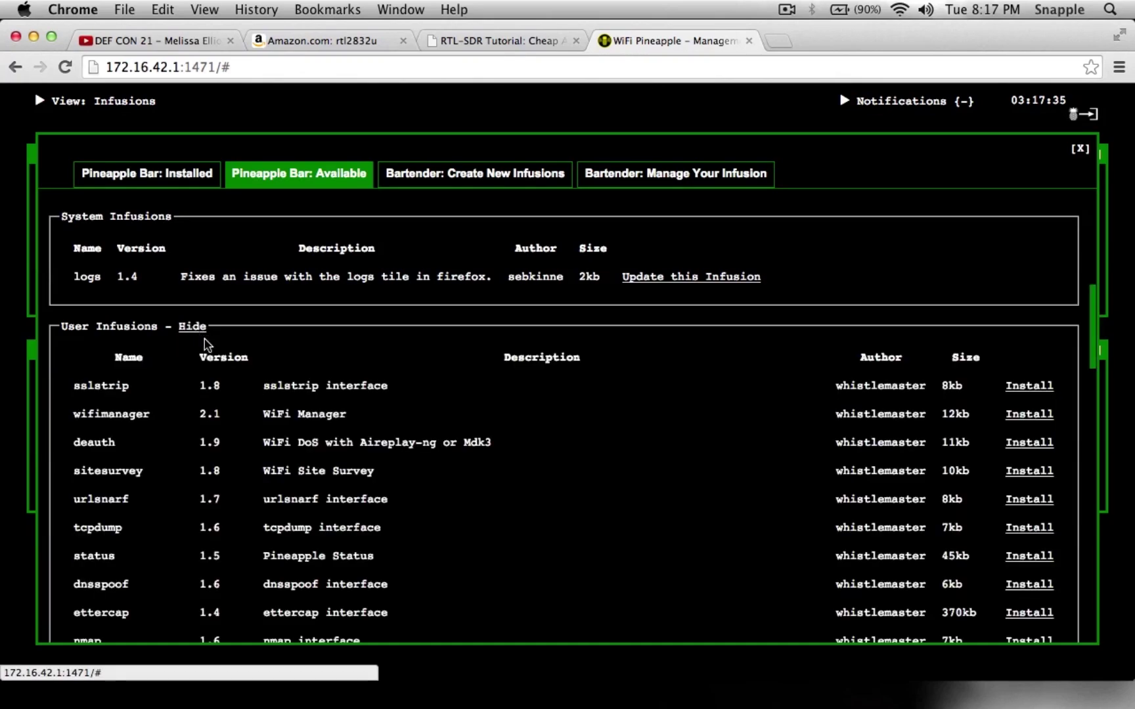
{"action": "scroll", "coordinate": [243, 418], "scroll_direction": "down", "scroll_amount": 5}
{"action": "scroll", "coordinate": [243, 419], "scroll_direction": "down", "scroll_amount": 2}
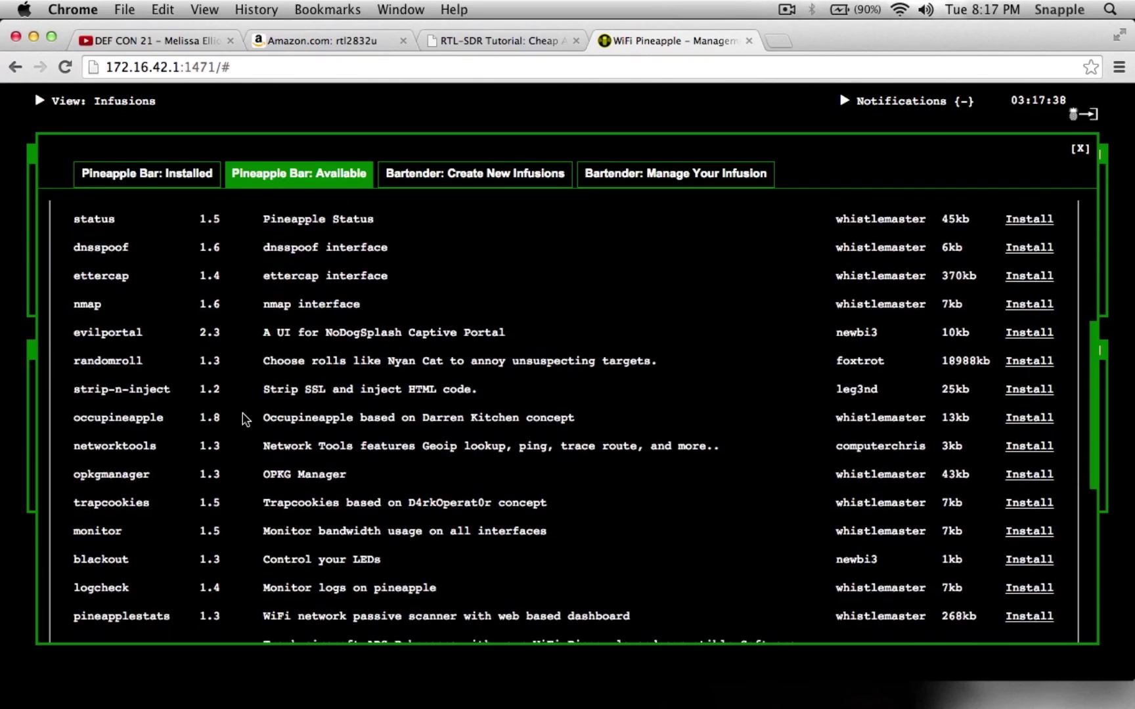
{"action": "scroll", "coordinate": [243, 418], "scroll_direction": "down", "scroll_amount": 2}
{"action": "scroll", "coordinate": [242, 418], "scroll_direction": "down", "scroll_amount": 1}
{"action": "scroll", "coordinate": [242, 418], "scroll_direction": "down", "scroll_amount": 2}
{"action": "scroll", "coordinate": [243, 418], "scroll_direction": "down", "scroll_amount": 1}
{"action": "scroll", "coordinate": [242, 419], "scroll_direction": "down", "scroll_amount": 2}
{"action": "scroll", "coordinate": [243, 419], "scroll_direction": "down", "scroll_amount": 2}
{"action": "scroll", "coordinate": [243, 419], "scroll_direction": "down", "scroll_amount": 1}
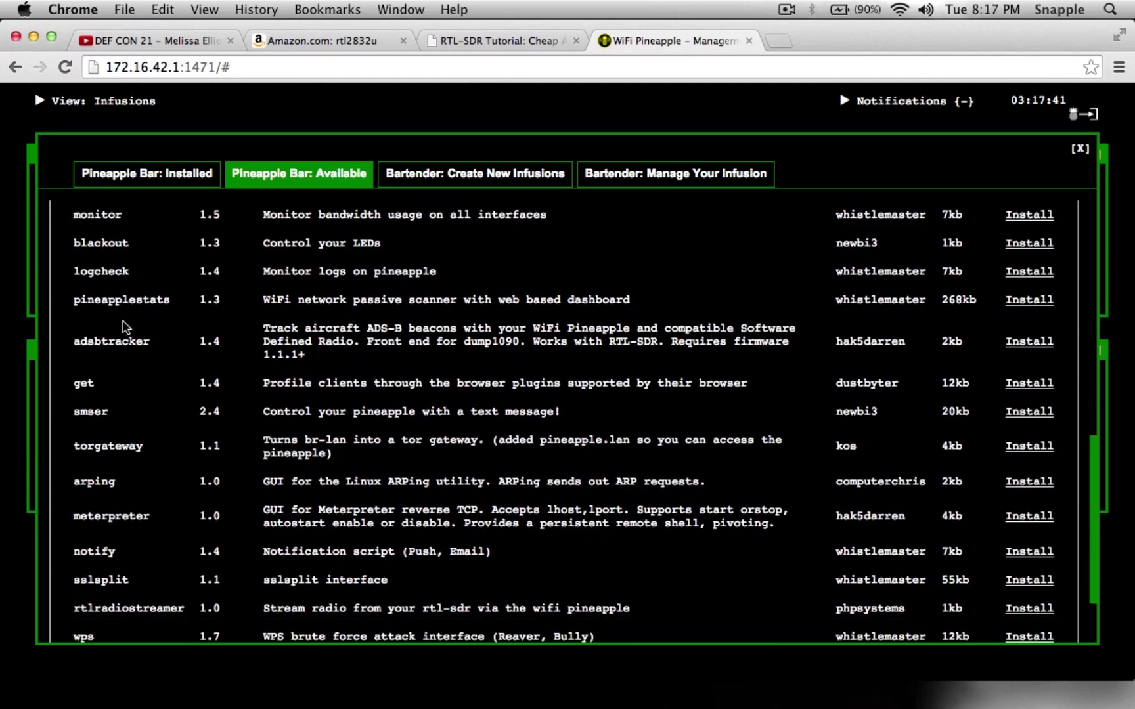
{"action": "double_click", "coordinate": [125, 343]}
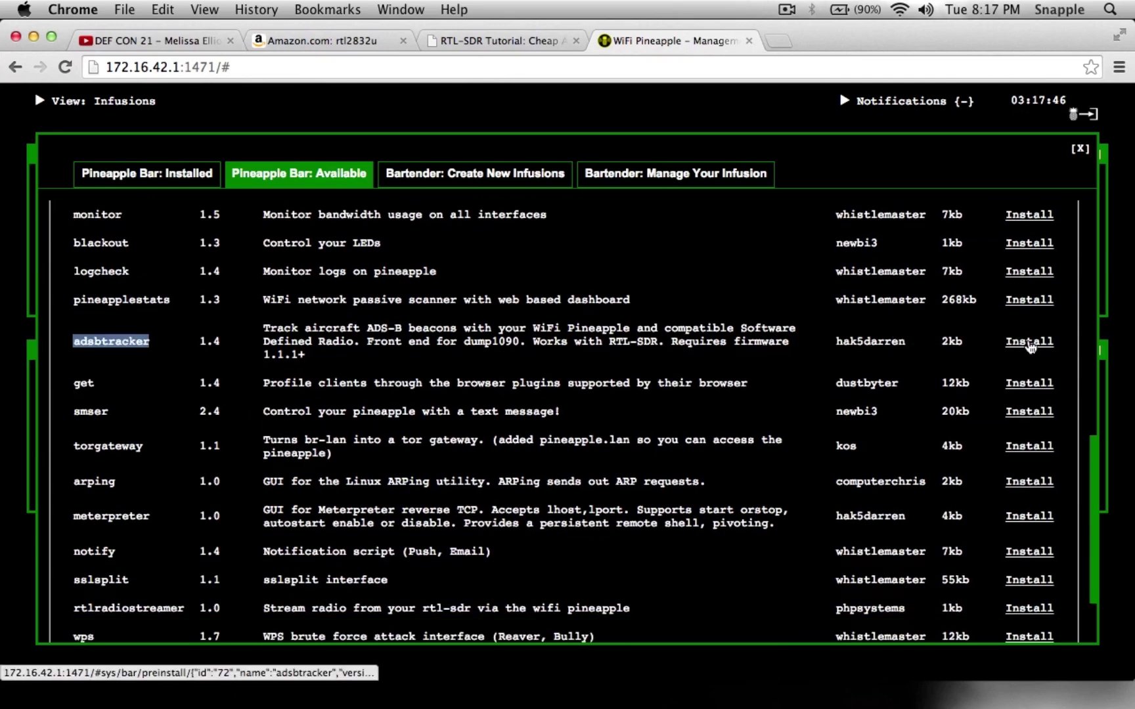
- Install adsbtracker to internal storage and check the install notification
{"action": "left_click", "coordinate": [1029, 343]}
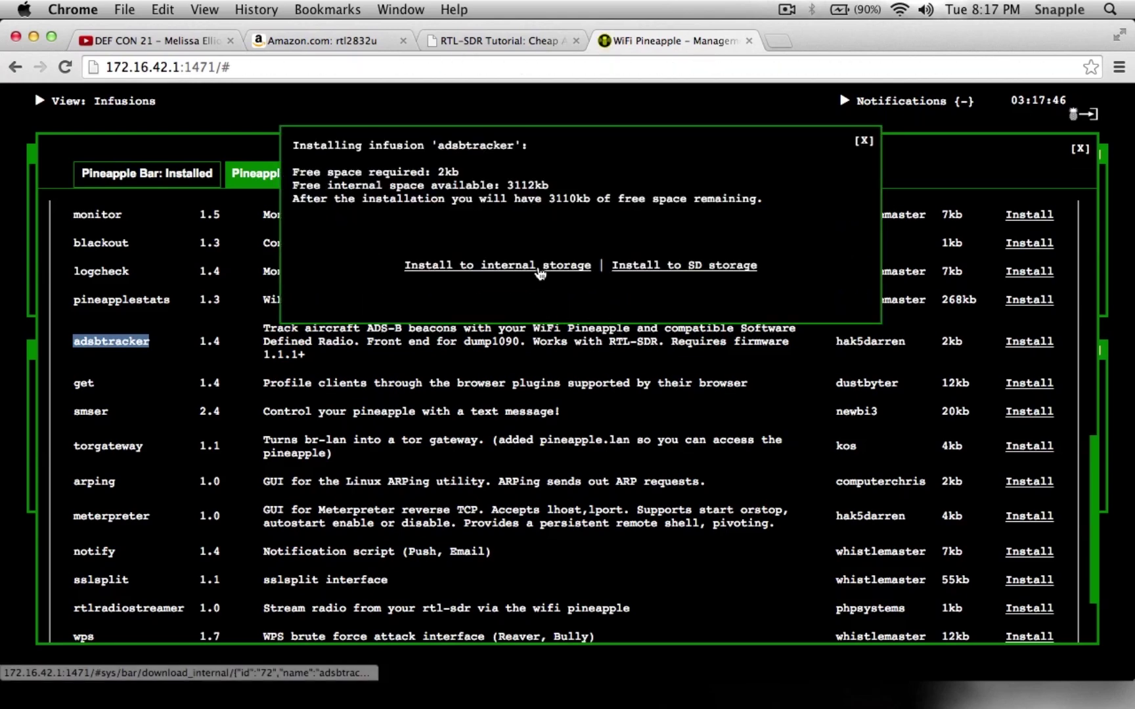
{"action": "left_click", "coordinate": [538, 268]}
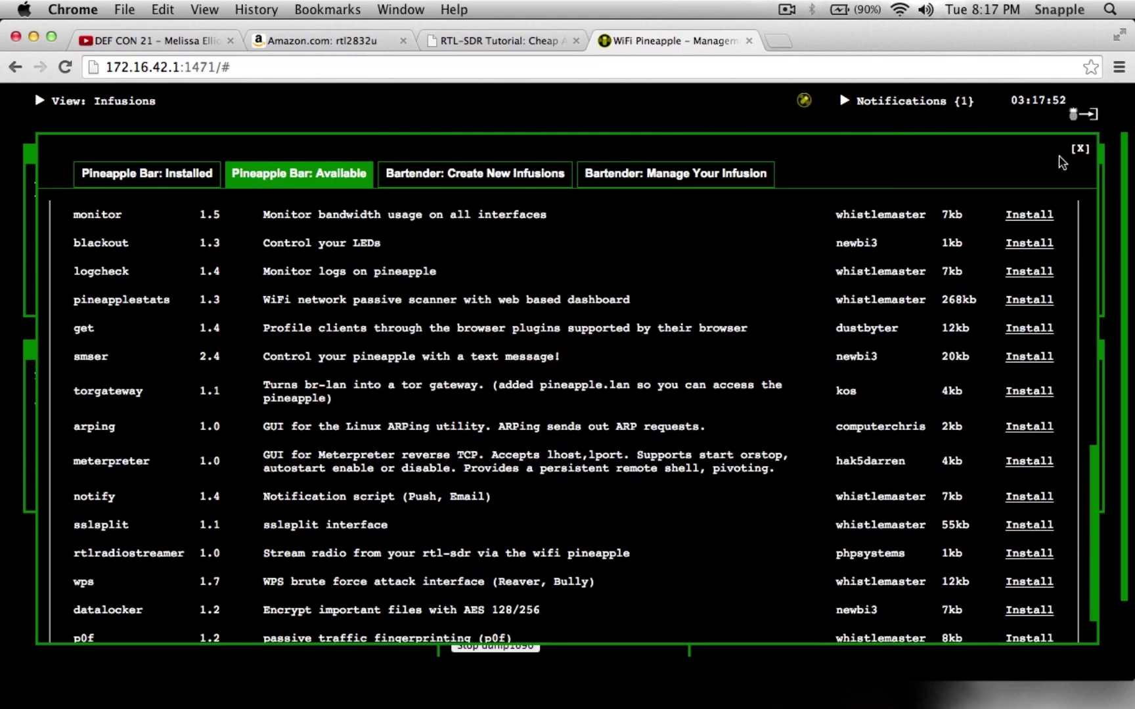
{"action": "left_click", "coordinate": [1079, 150]}
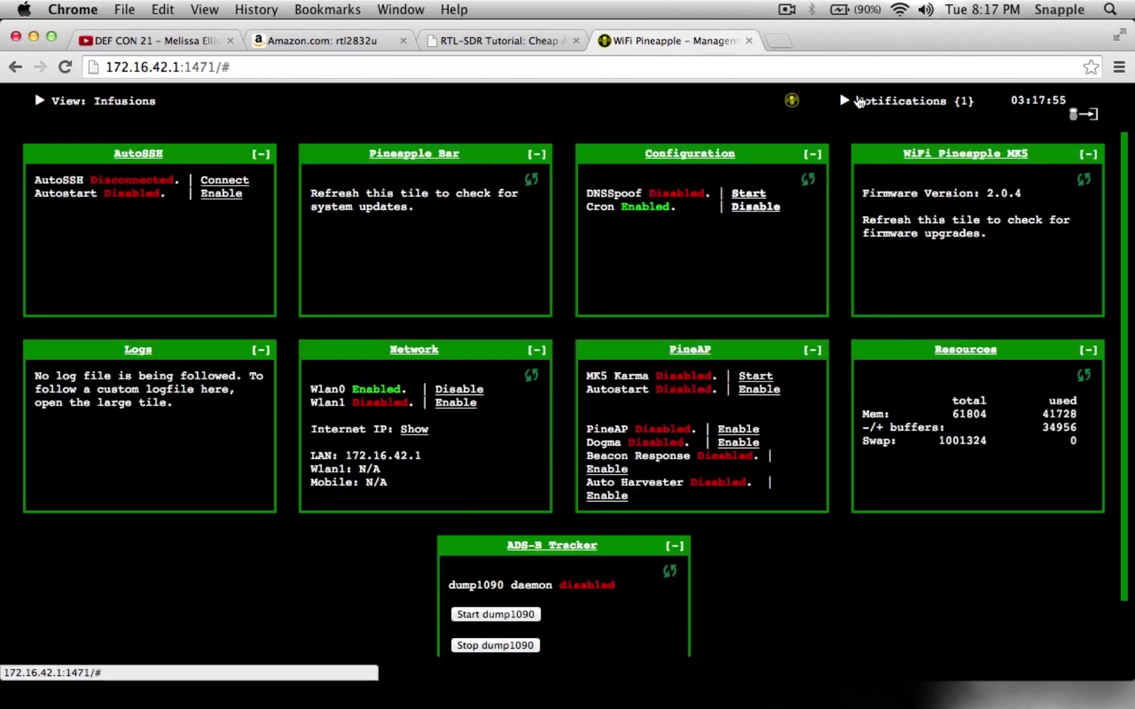
{"action": "left_click", "coordinate": [848, 101]}
- Clear the install notification and look over the ADS-B Tracker's List View and Map View
{"action": "left_click", "coordinate": [967, 163]}
{"action": "scroll", "coordinate": [761, 325], "scroll_direction": "down", "scroll_amount": 3}
{"action": "left_click", "coordinate": [564, 486]}
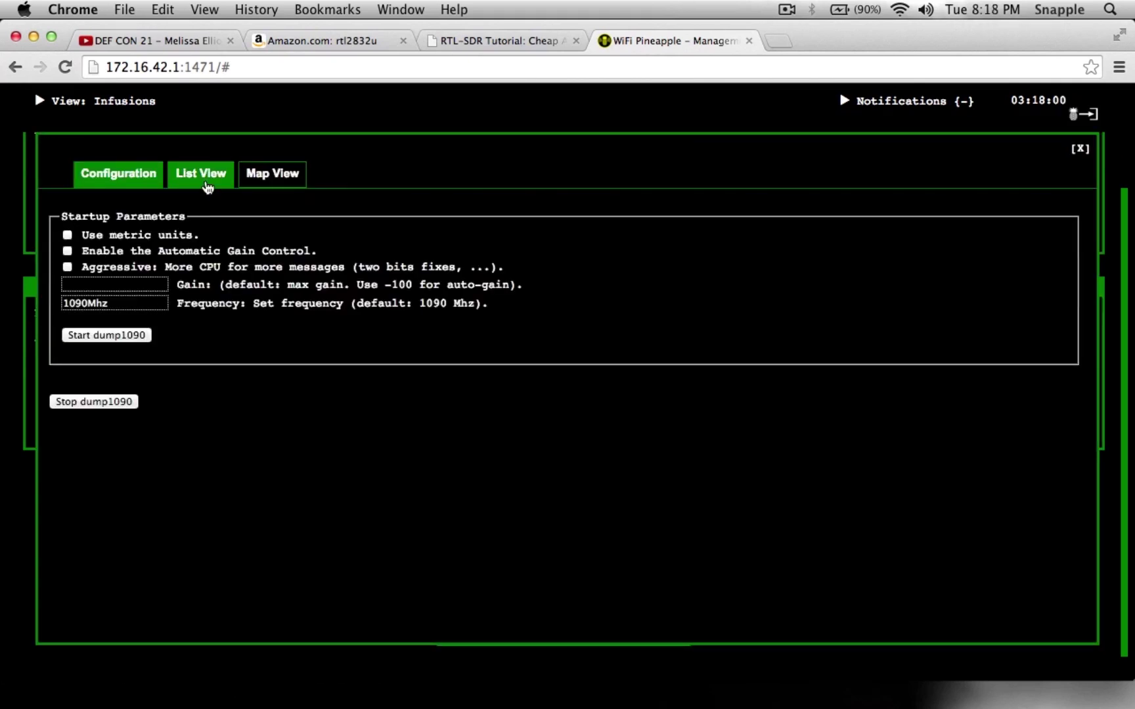
{"action": "left_click", "coordinate": [206, 181]}
{"action": "left_click", "coordinate": [271, 181]}
{"action": "left_click", "coordinate": [137, 185]}
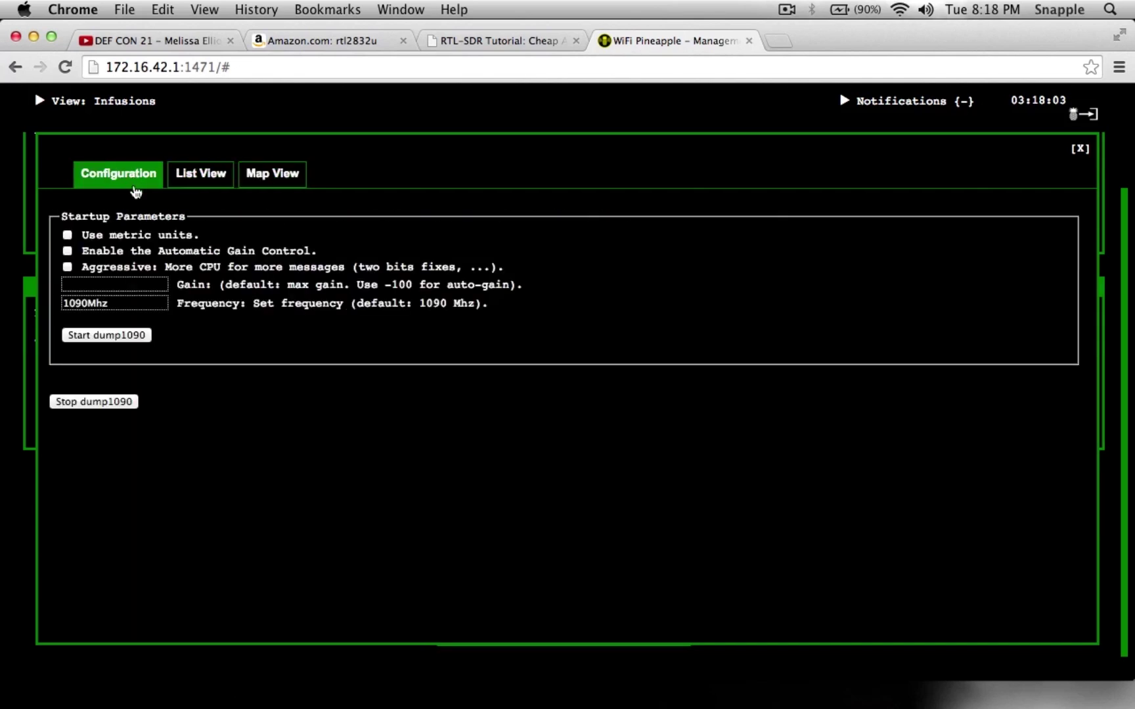
- Start the dump1090 daemon from Configuration and check the still-empty aircraft list
{"action": "left_click", "coordinate": [127, 339]}
{"action": "left_click", "coordinate": [203, 174]}
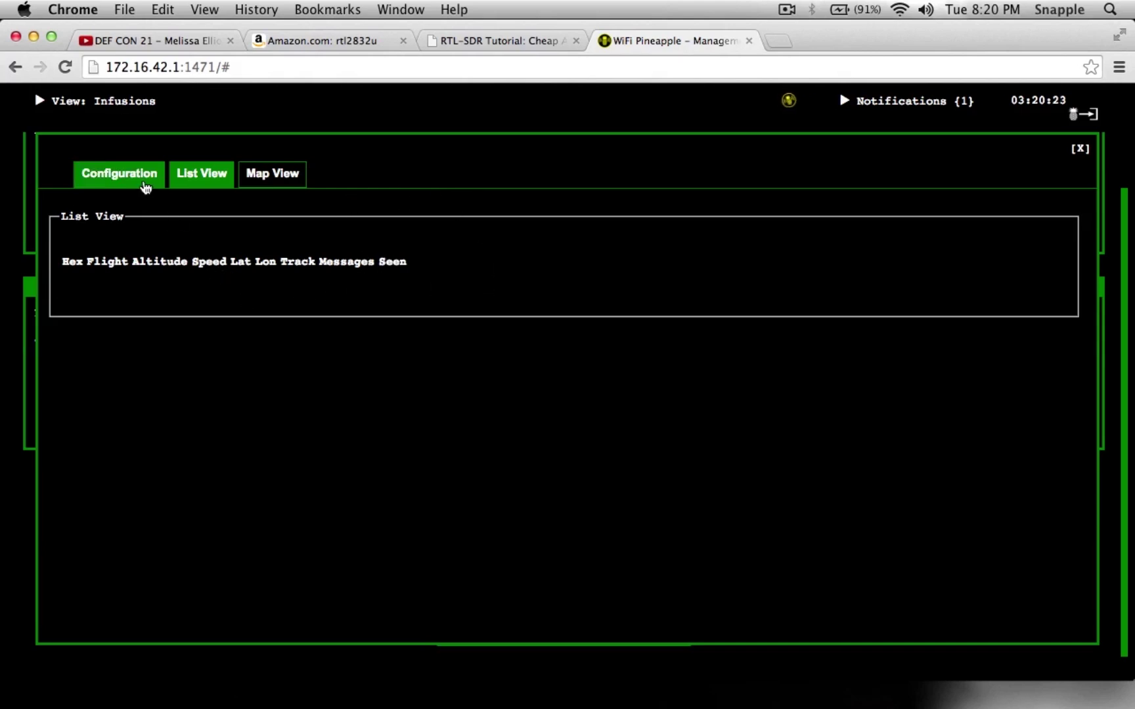
{"action": "left_click", "coordinate": [145, 187]}
- Select flight AAL75 from the populated aircraft list and load Google in a new tab
{"action": "left_click", "coordinate": [194, 195]}
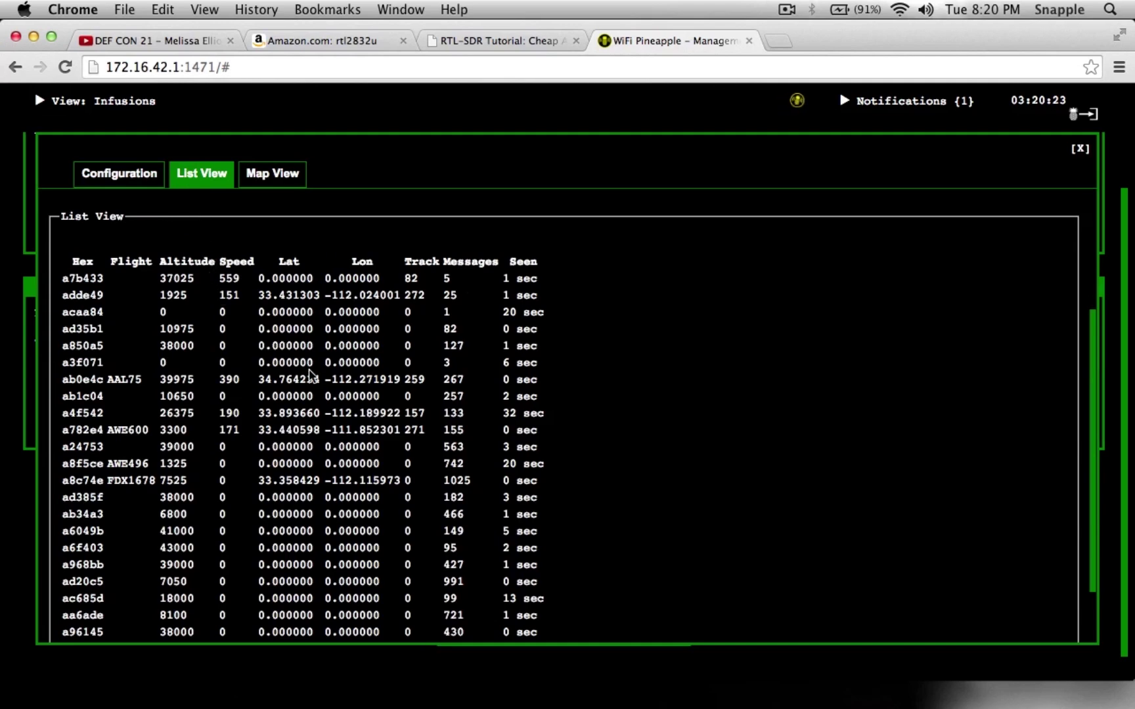
{"action": "scroll", "coordinate": [181, 384], "scroll_direction": "down", "scroll_amount": 2}
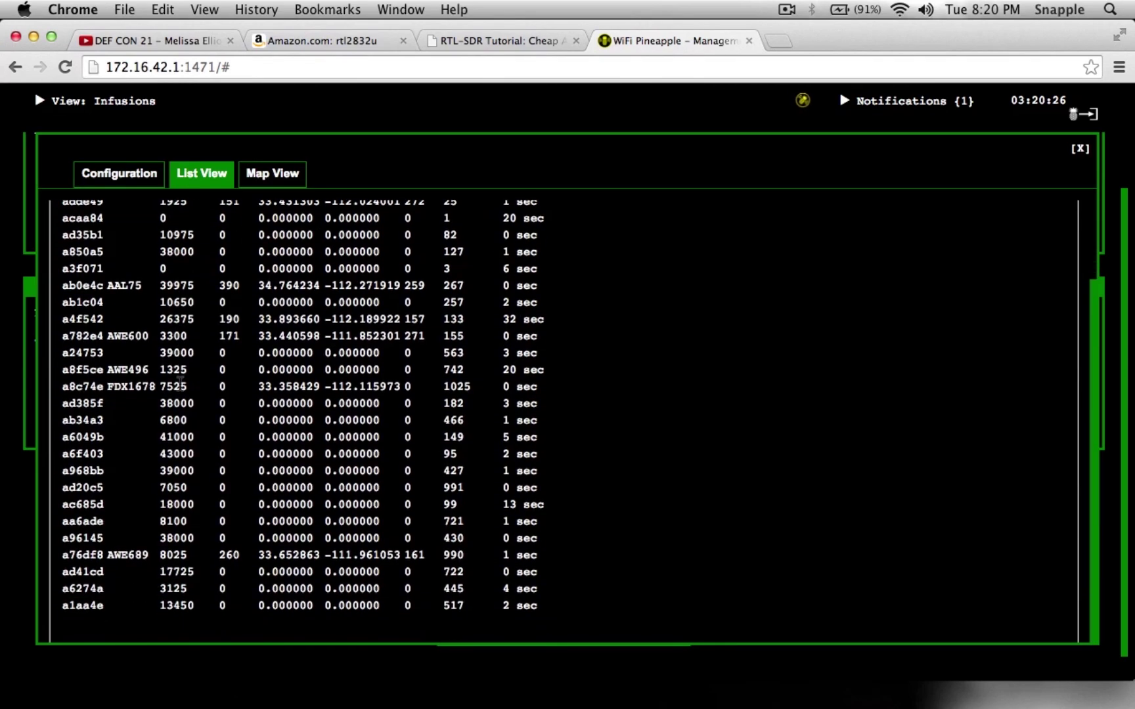
{"action": "scroll", "coordinate": [180, 385], "scroll_direction": "up", "scroll_amount": 2}
{"action": "double_click", "coordinate": [128, 381]}
{"action": "key", "text": "super+c"}
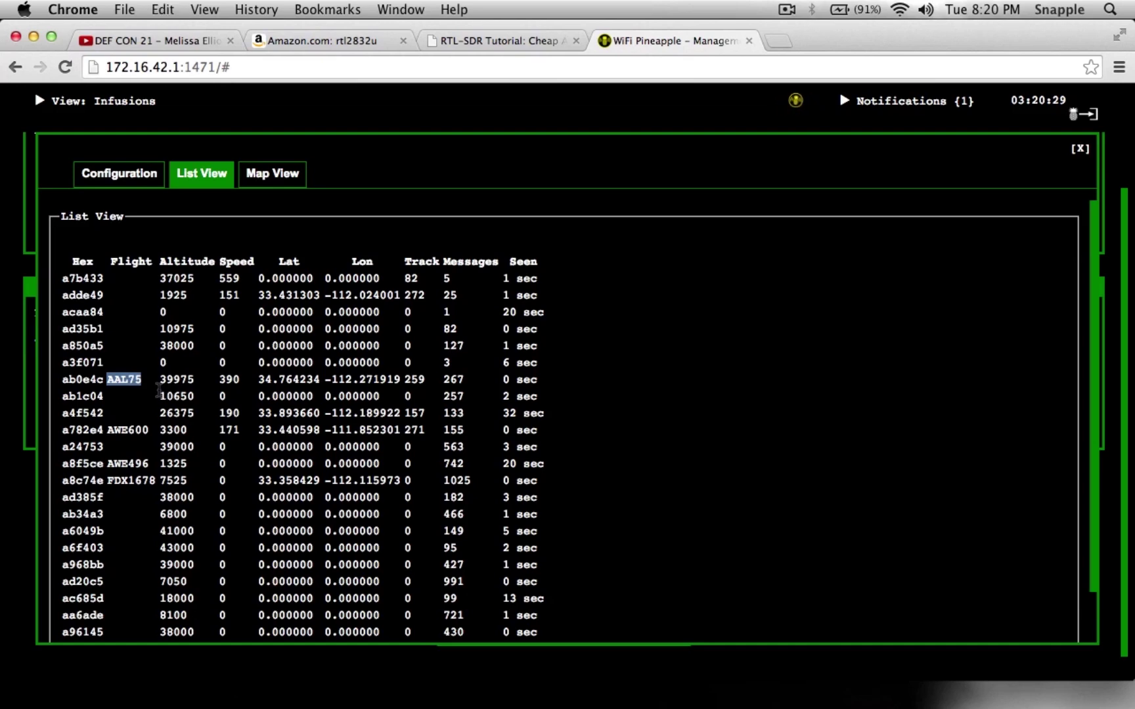
{"action": "key", "text": "super+t"}
{"action": "type", "text": "google.com"}
{"action": "key", "text": "Return"}
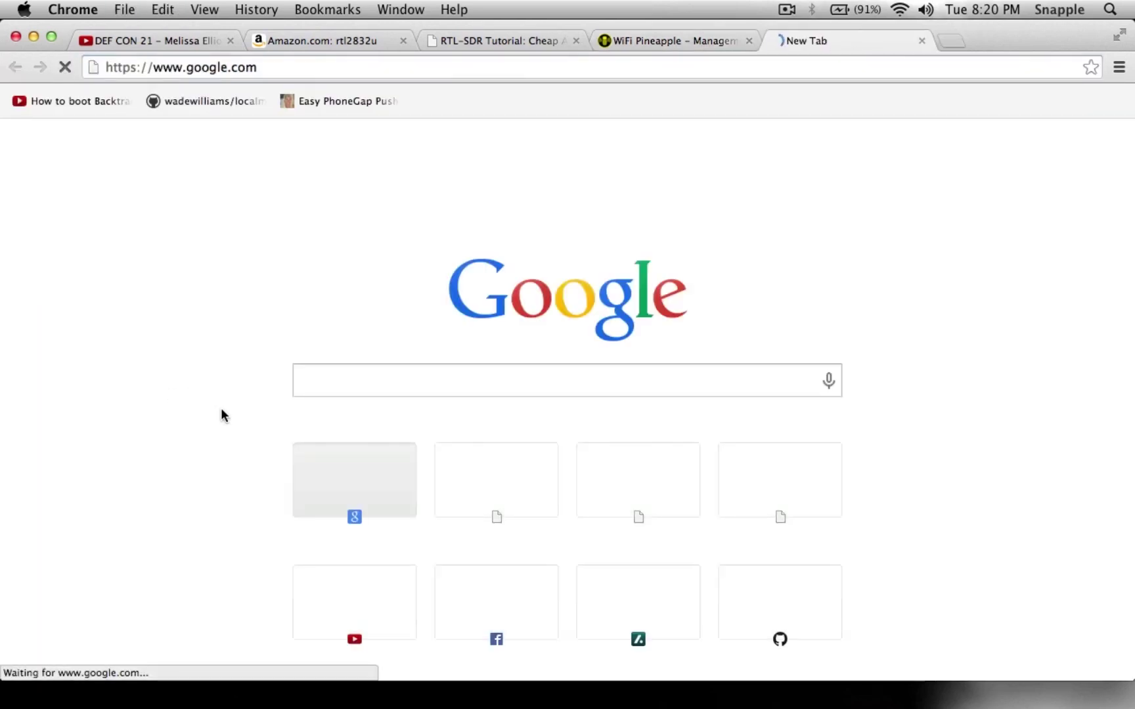
- Search Google for AAL75, then show the tracked aircraft on the ADS-B Tracker map
{"action": "key", "text": "super+v"}
{"action": "key", "text": "Return"}
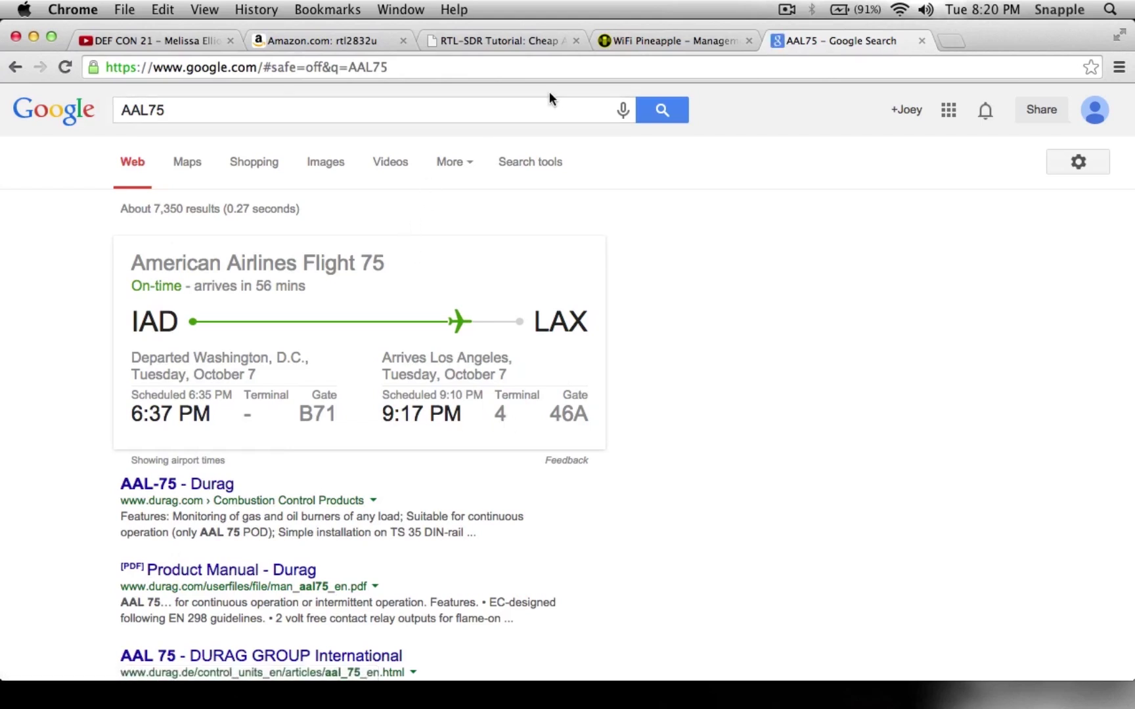
{"action": "left_click", "coordinate": [640, 42]}
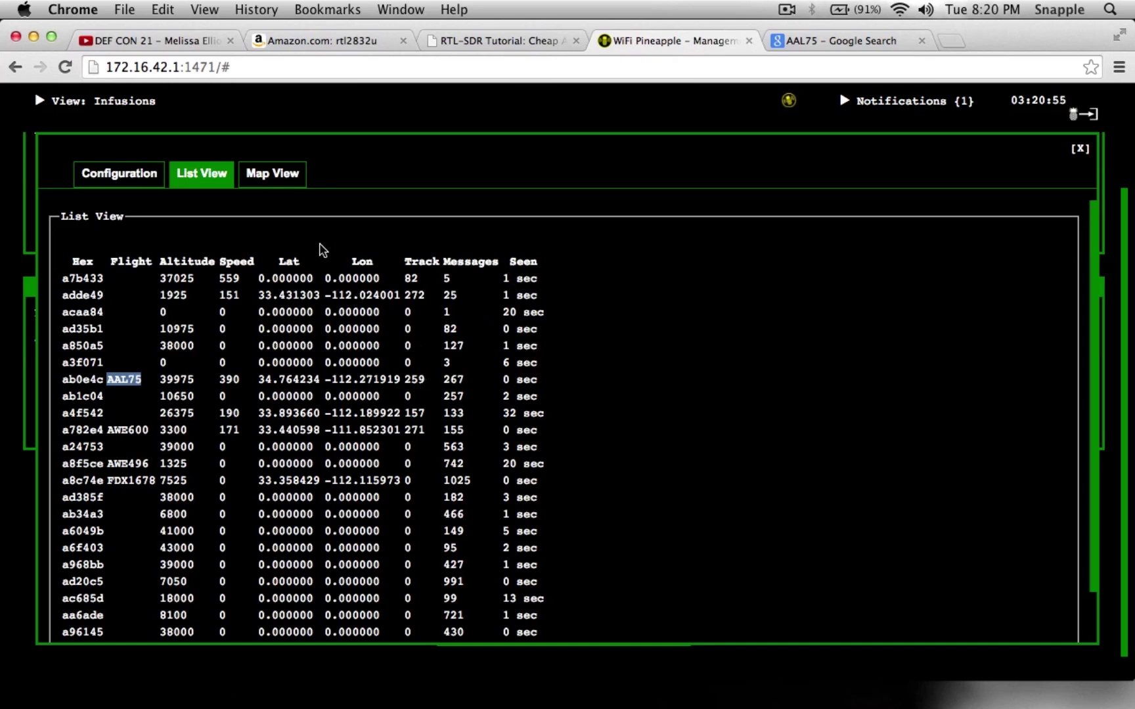
{"action": "left_click", "coordinate": [290, 177]}
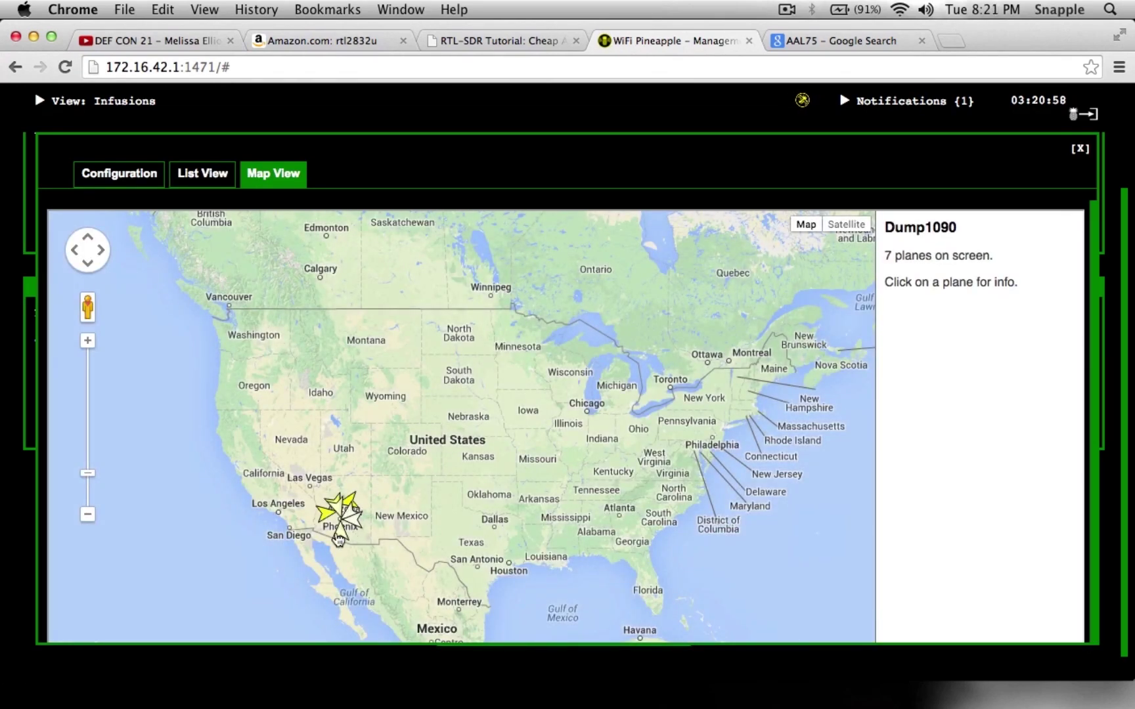
{"action": "scroll", "coordinate": [339, 537], "scroll_direction": "up", "scroll_amount": 1}
{"action": "scroll", "coordinate": [354, 507], "scroll_direction": "up", "scroll_amount": 1}
{"action": "scroll", "coordinate": [361, 476], "scroll_direction": "up", "scroll_amount": 1}
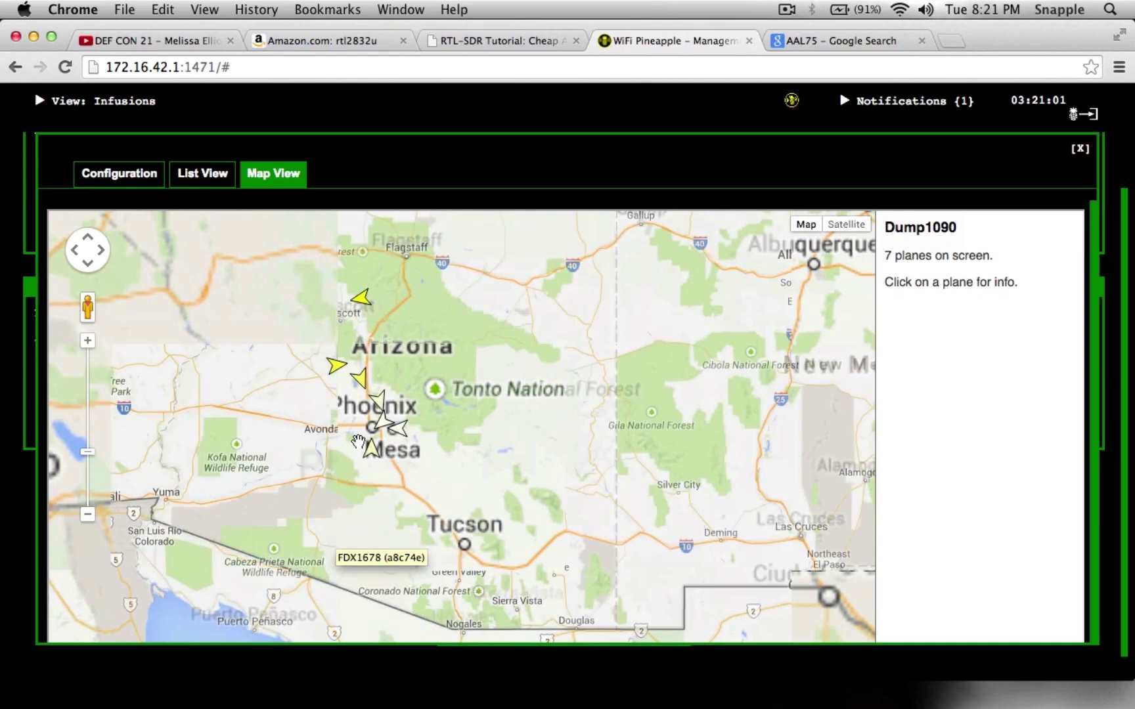
{"action": "scroll", "coordinate": [360, 438], "scroll_direction": "up", "scroll_amount": 1}
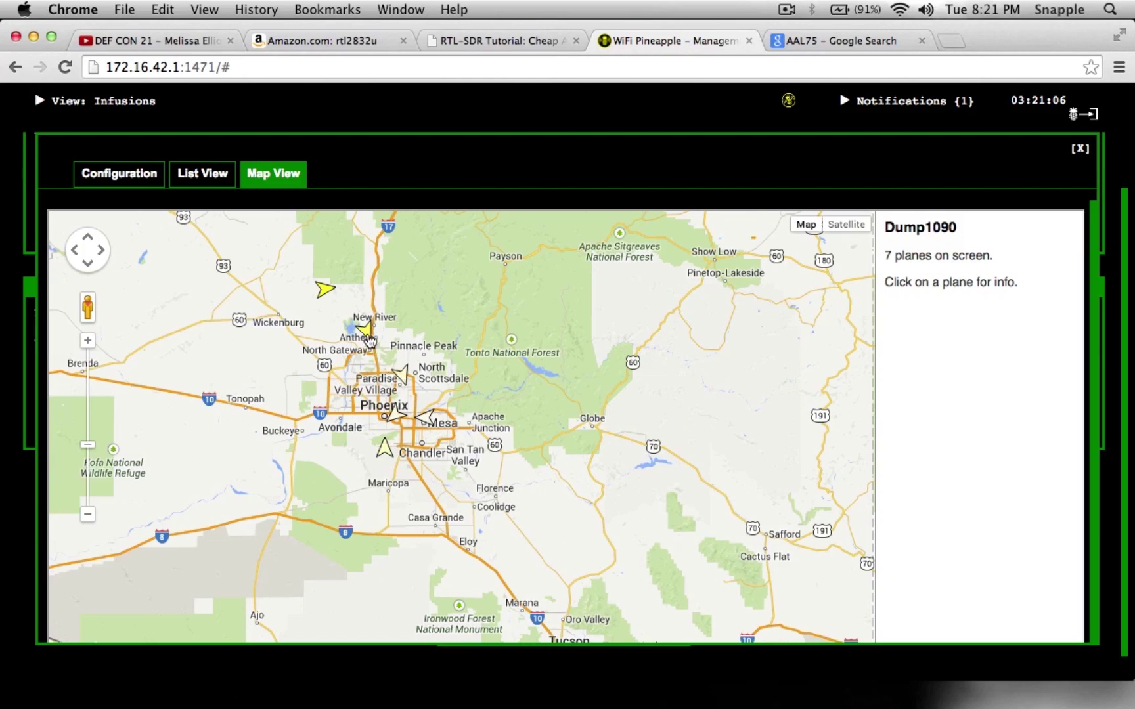
- View sidebar details for planes N41874, AWE600 and FDX1147 over Phoenix
{"action": "left_click", "coordinate": [364, 335]}
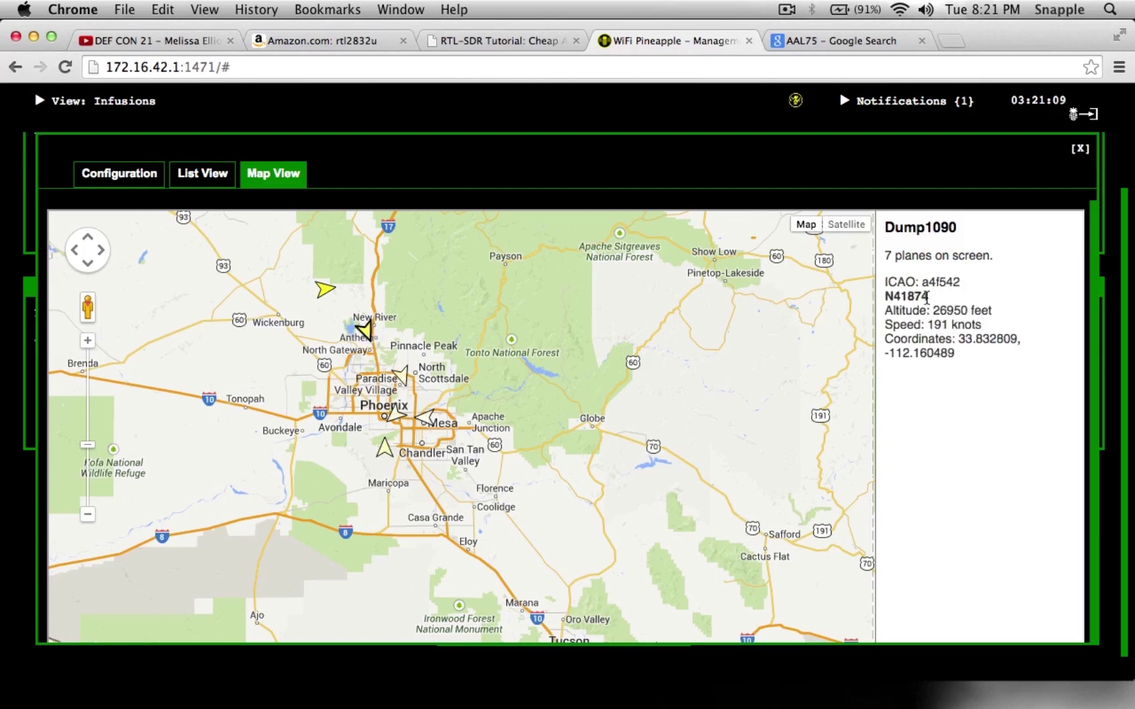
{"action": "left_click_drag", "start_coordinate": [927, 297], "coordinate": [901, 300]}
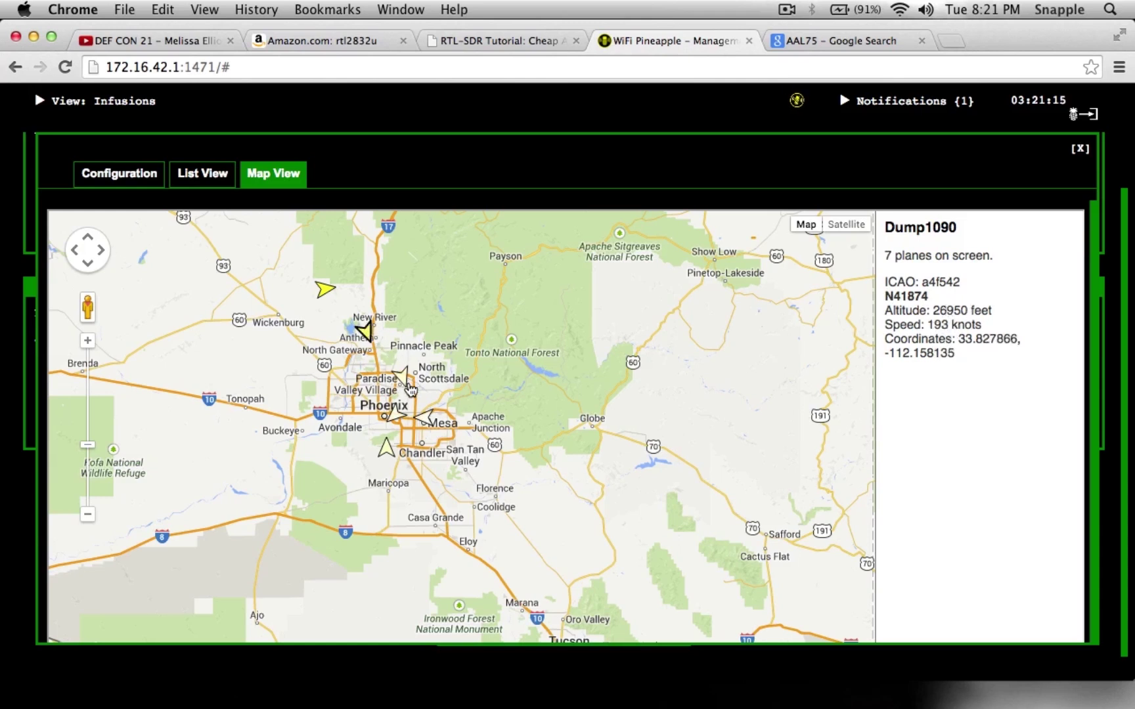
{"action": "left_click", "coordinate": [430, 423]}
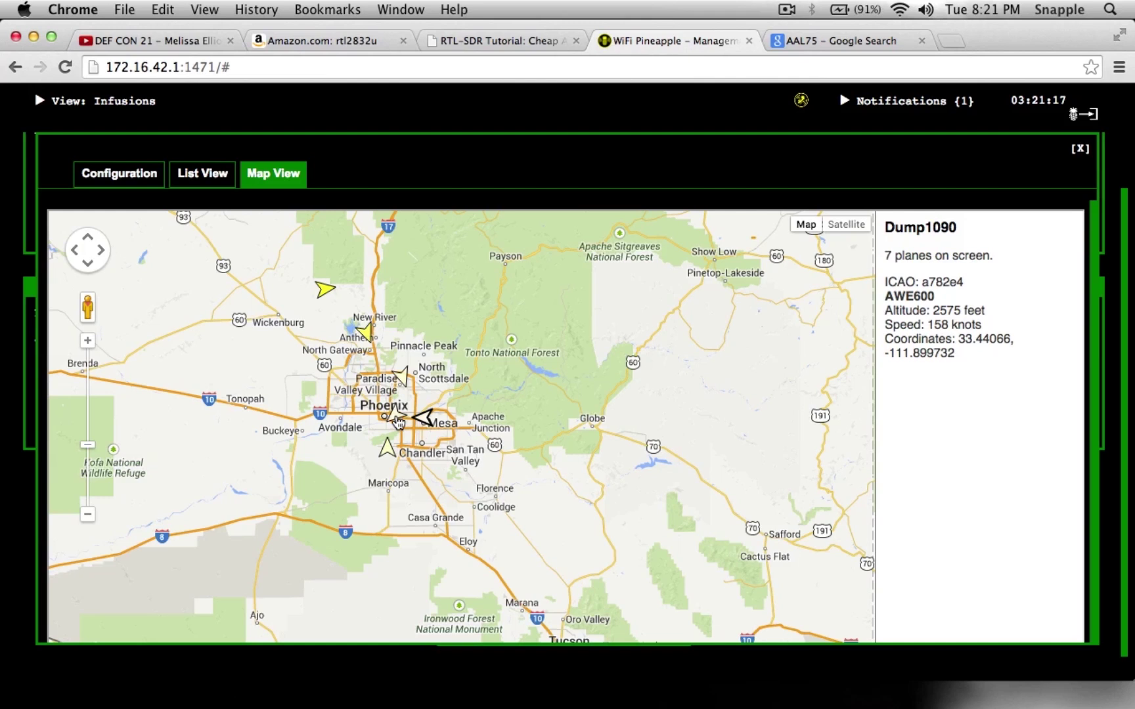
{"action": "left_click", "coordinate": [398, 419]}
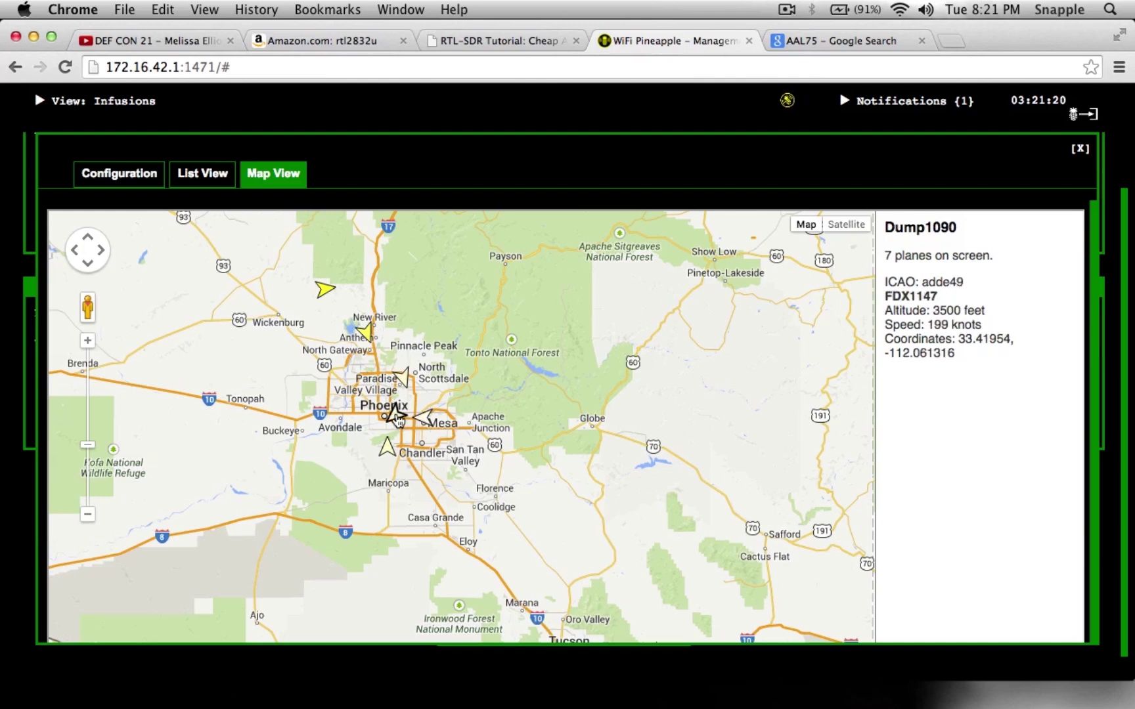